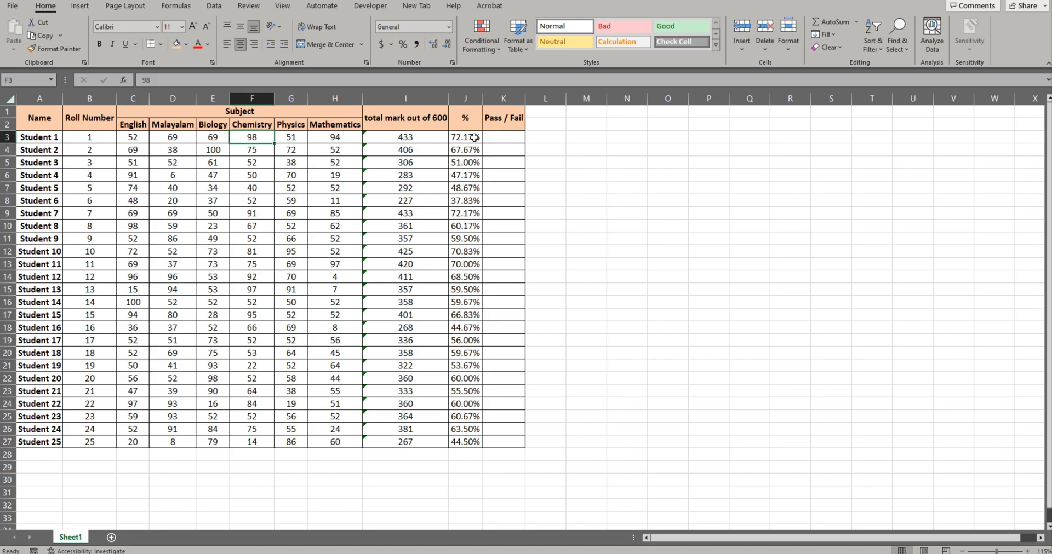
Review the marks table and the total formula in I3, then select K3
{"action": "left_click", "coordinate": [495, 138]}
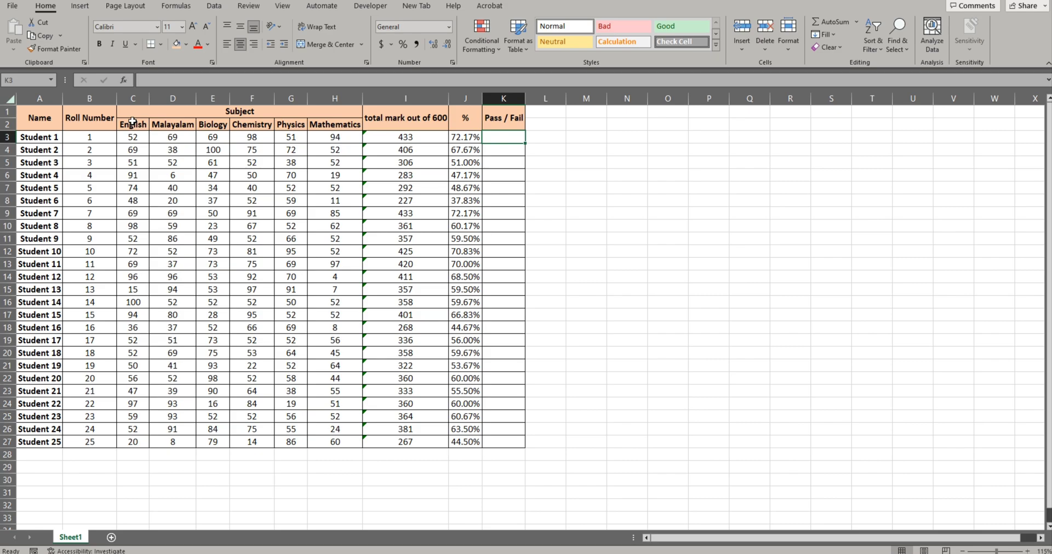
{"action": "left_click_drag", "start_coordinate": [40, 118], "coordinate": [509, 441]}
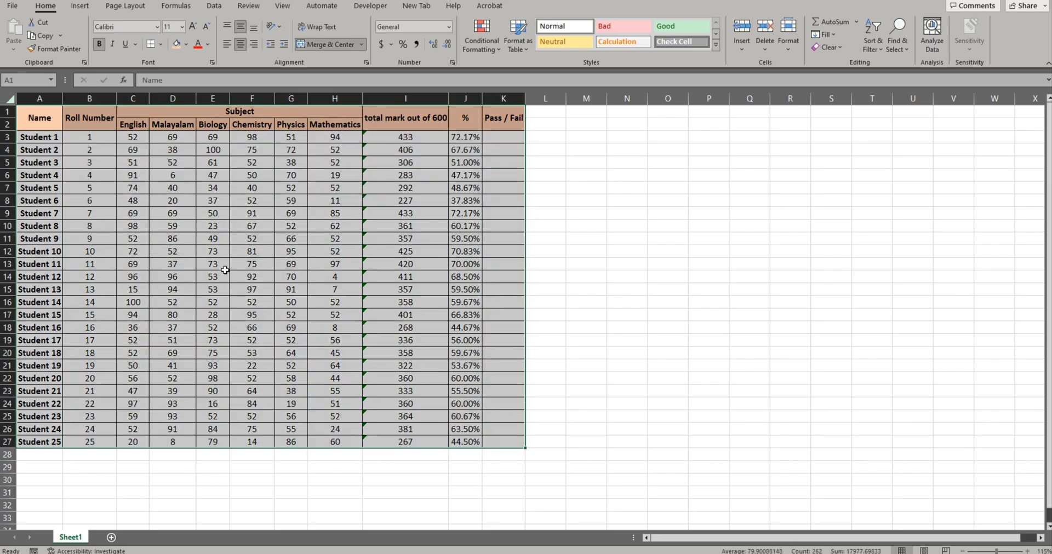
{"action": "left_click", "coordinate": [57, 149]}
{"action": "left_click", "coordinate": [133, 111]}
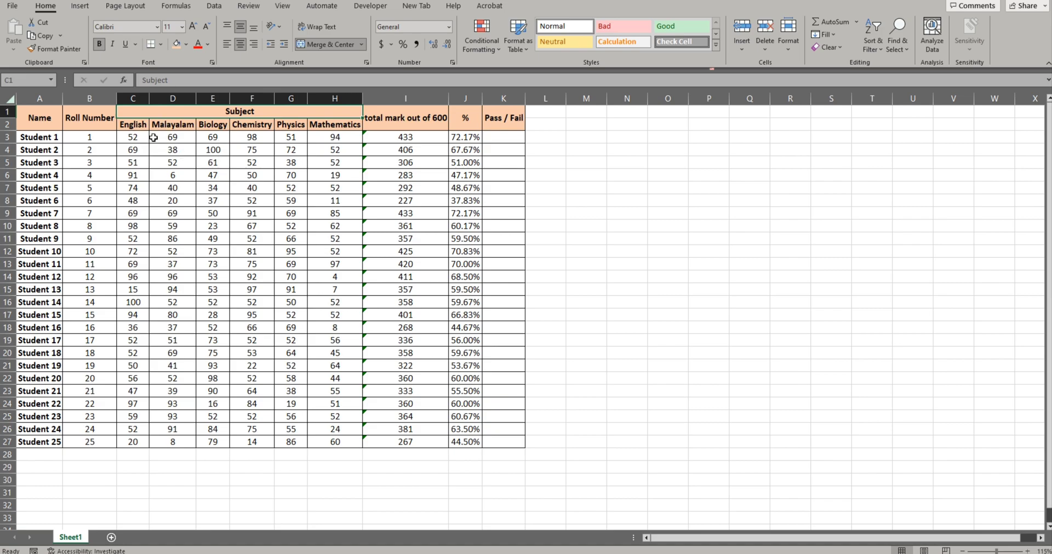
{"action": "left_click", "coordinate": [423, 135]}
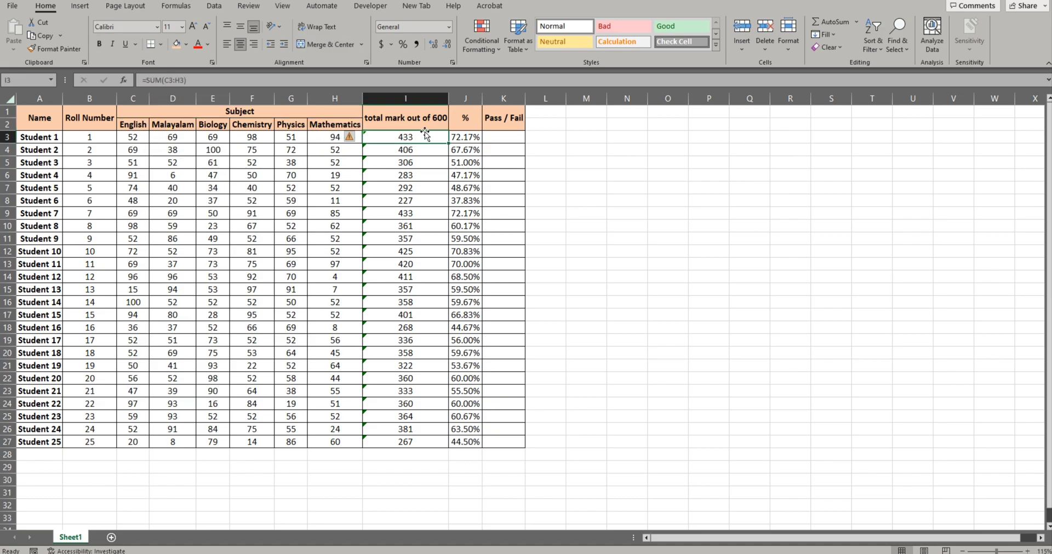
{"action": "left_click_drag", "start_coordinate": [131, 125], "coordinate": [176, 123]}
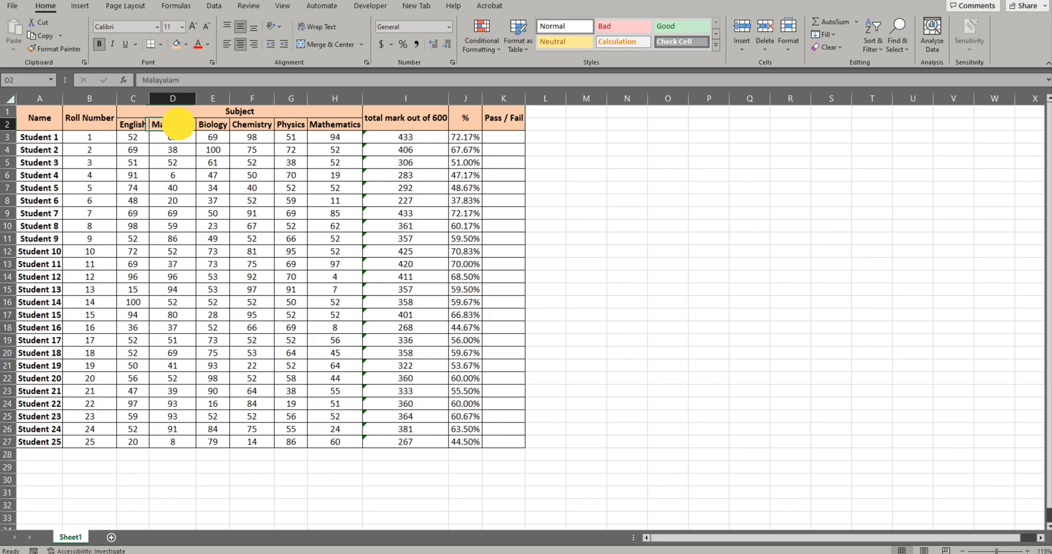
{"action": "left_click", "coordinate": [251, 123]}
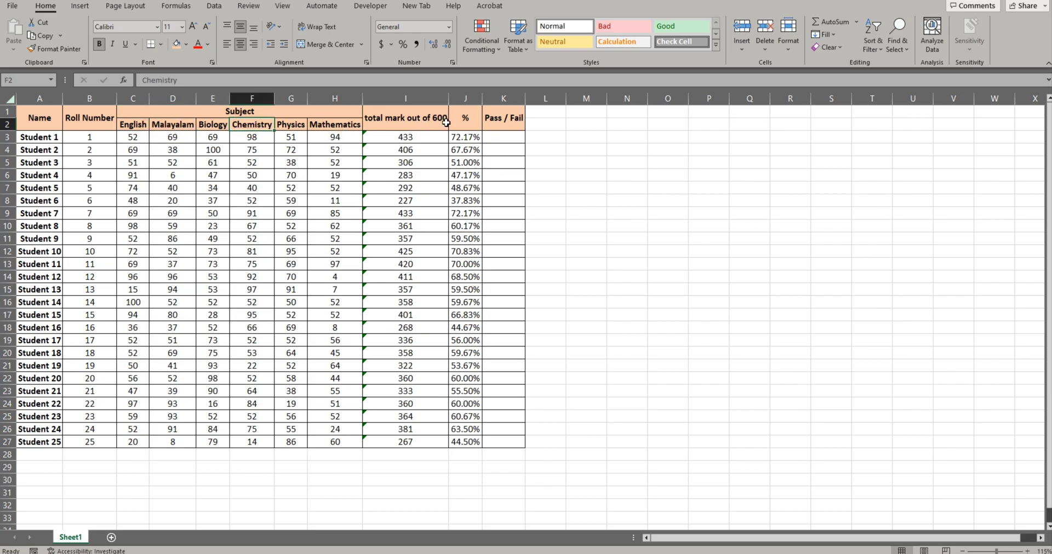
{"action": "left_click", "coordinate": [422, 138]}
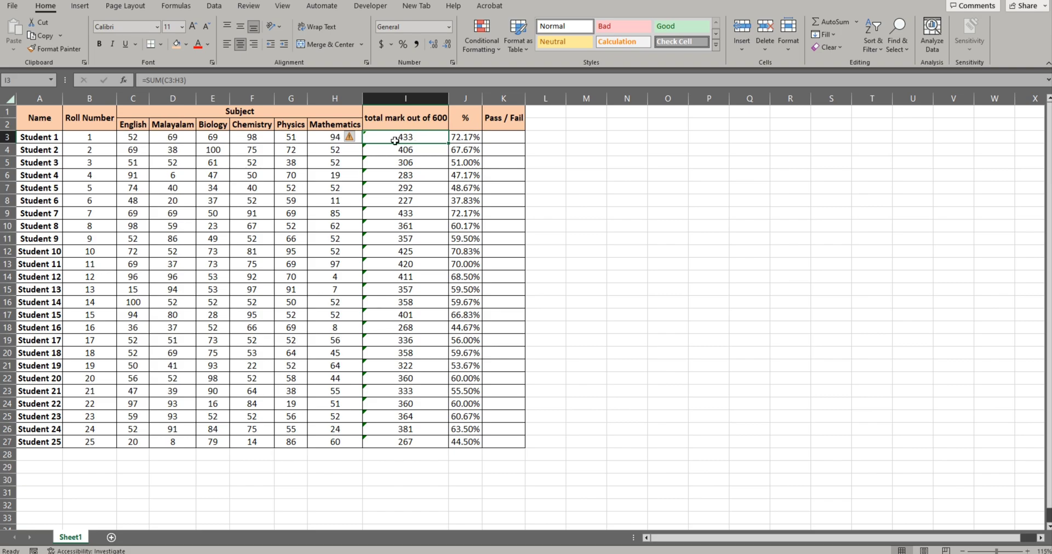
{"action": "left_click_drag", "start_coordinate": [419, 120], "coordinate": [466, 442]}
{"action": "left_click", "coordinate": [510, 134]}
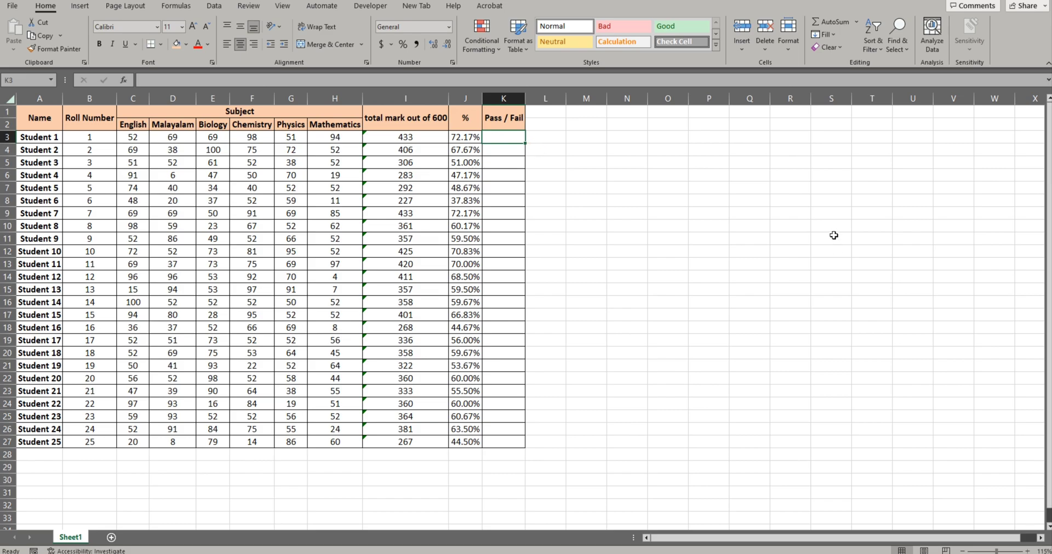
Begin K3's formula as =IF(AND(
{"action": "type", "text": "=If"}
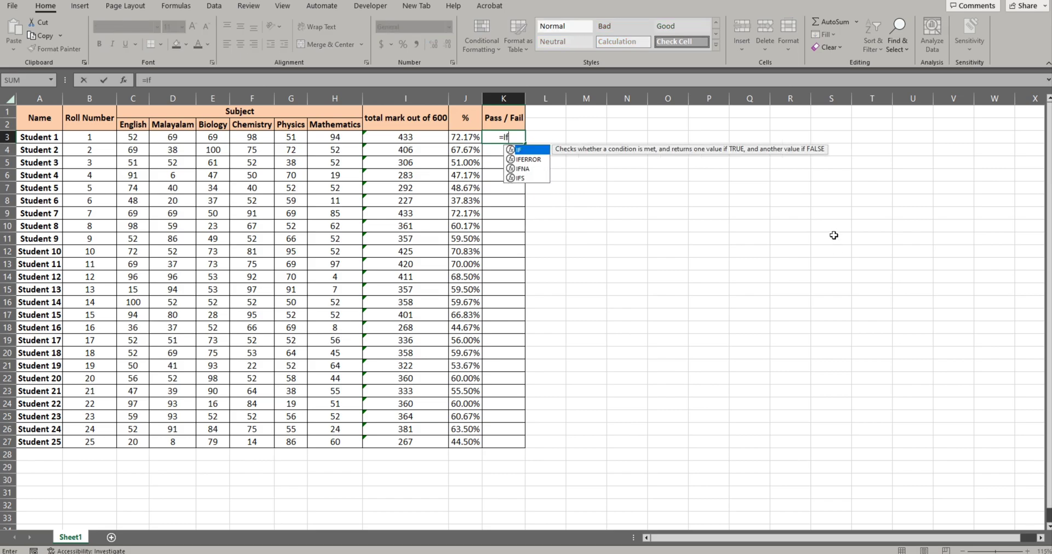
{"action": "key", "text": "Tab"}
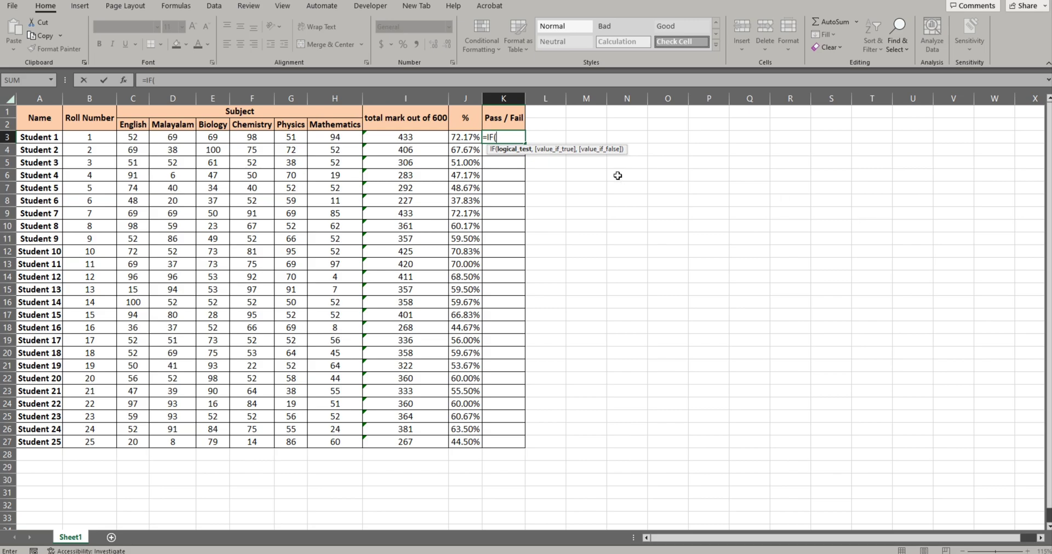
{"action": "type", "text": "And"}
{"action": "key", "text": "Tab"}
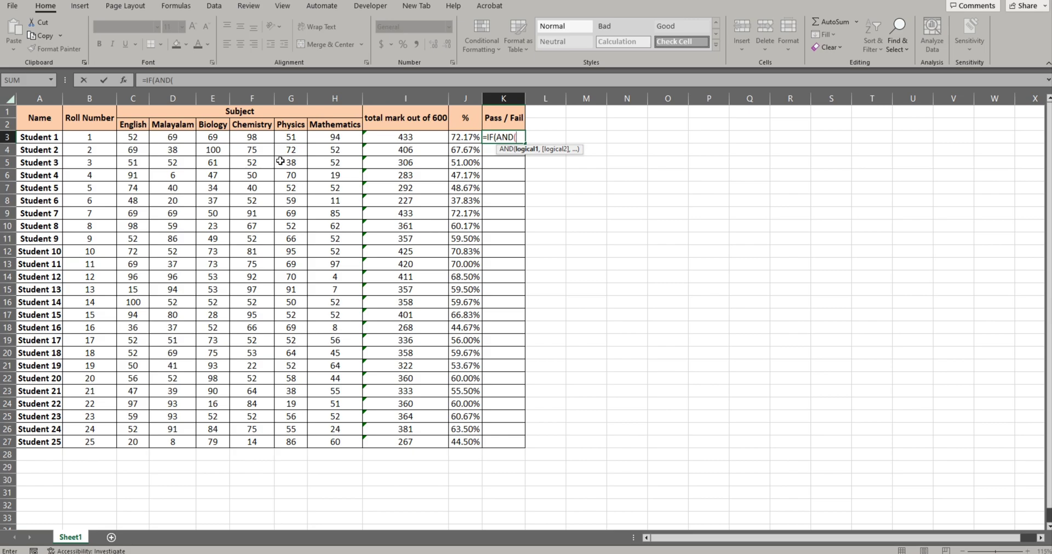
Add the conditions C3>=38 and D3>=38 to the AND test
{"action": "left_click", "coordinate": [142, 138]}
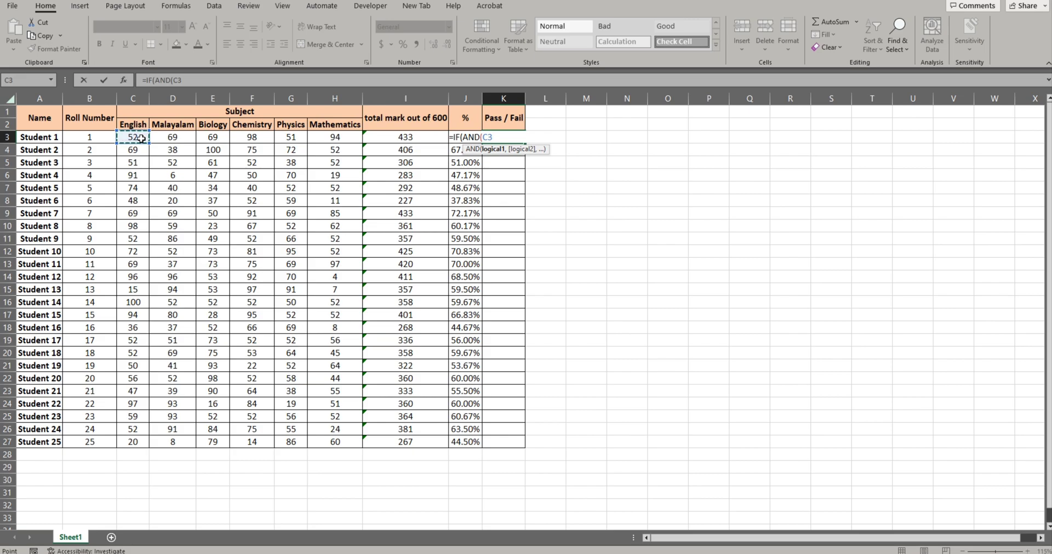
{"action": "type", "text": ">"}
{"action": "type", "text": "="}
{"action": "type", "text": "40"}
{"action": "key", "text": "BackSpace"}
{"action": "key", "text": "BackSpace"}
{"action": "type", "text": "38,"}
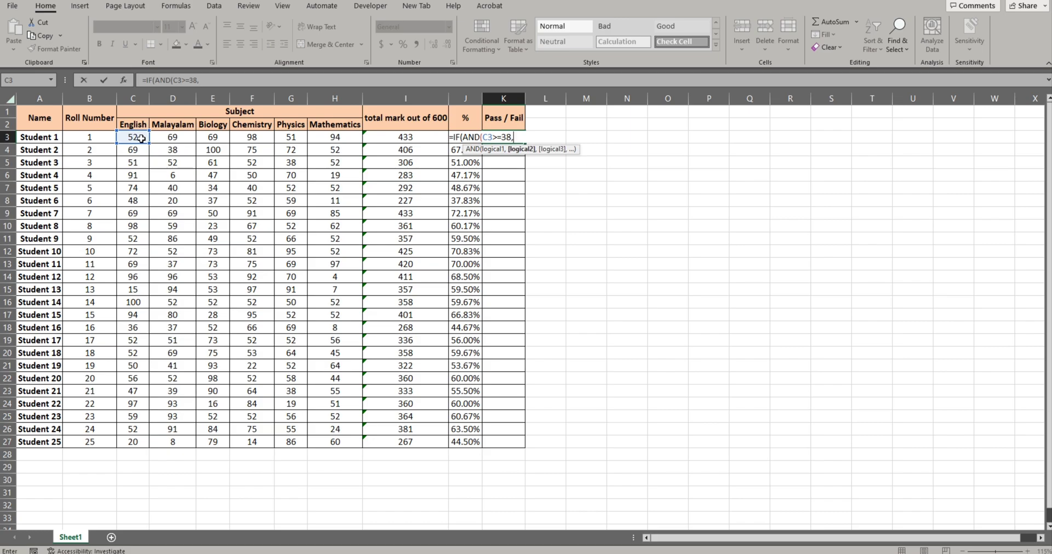
{"action": "left_click", "coordinate": [172, 137]}
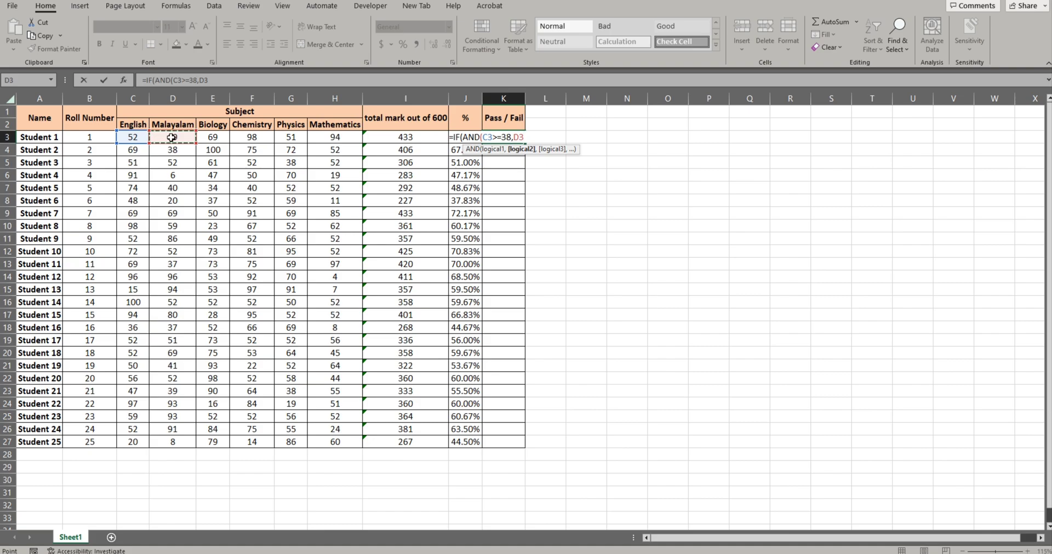
{"action": "type", "text": ">=38."}
{"action": "left_click", "coordinate": [209, 140]}
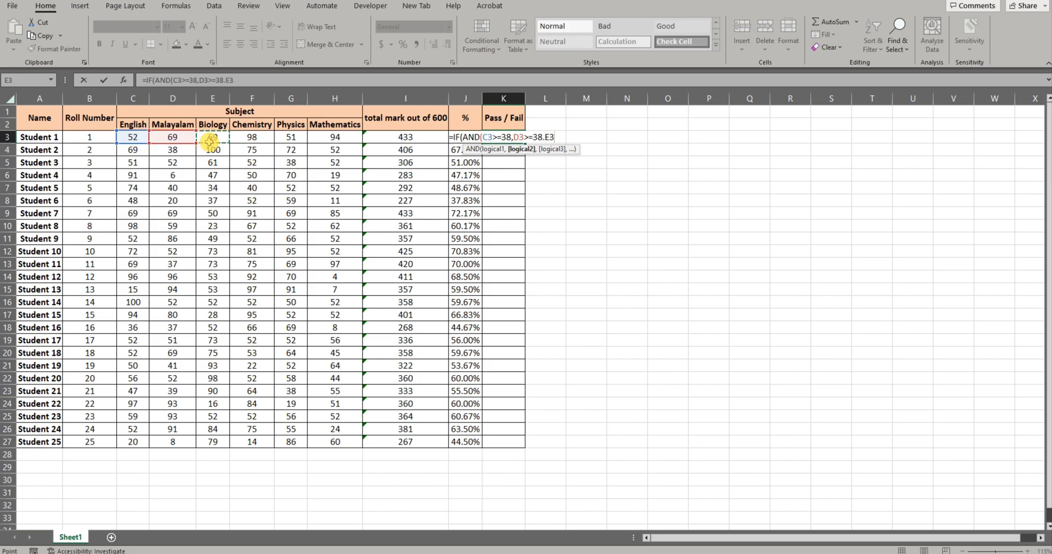
{"action": "key", "text": "BackSpace"}
{"action": "key", "text": "BackSpace"}
{"action": "key", "text": "BackSpace"}
Add E3>=38, F3>=38, G3>=38 and H3>=38 to the test and close the AND
{"action": "type", "text": ","}
{"action": "left_click", "coordinate": [210, 140]}
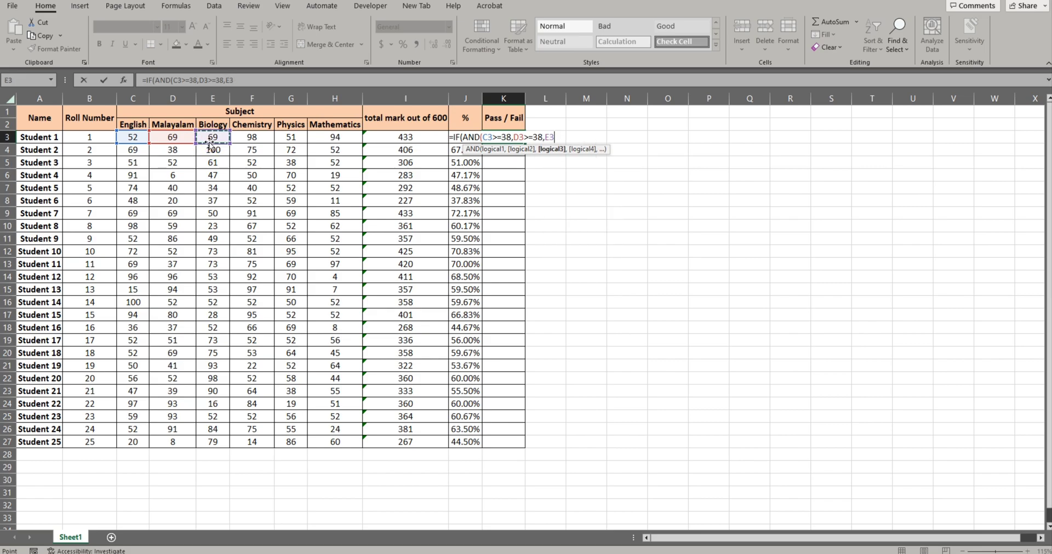
{"action": "type", "text": ">=38"}
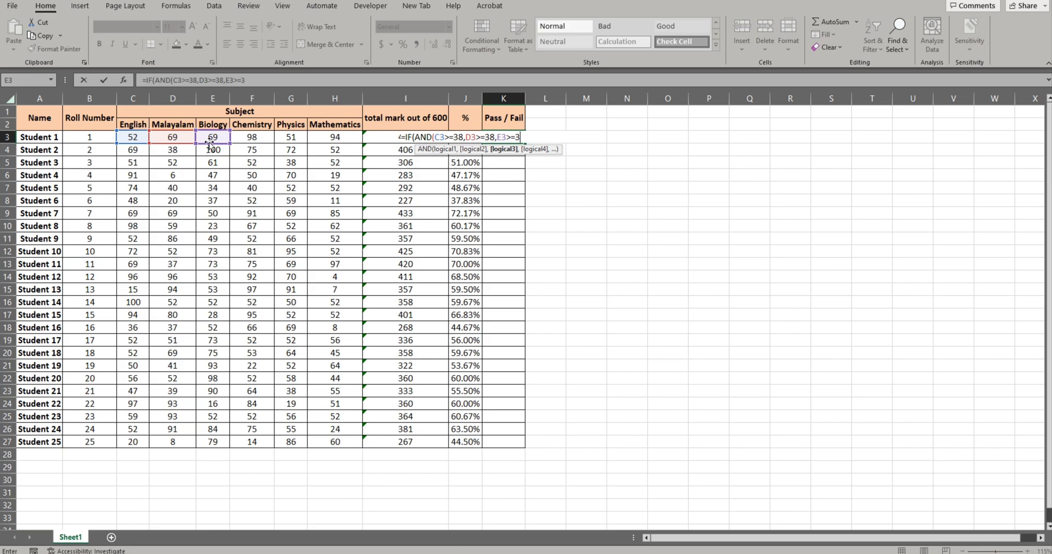
{"action": "type", "text": ","}
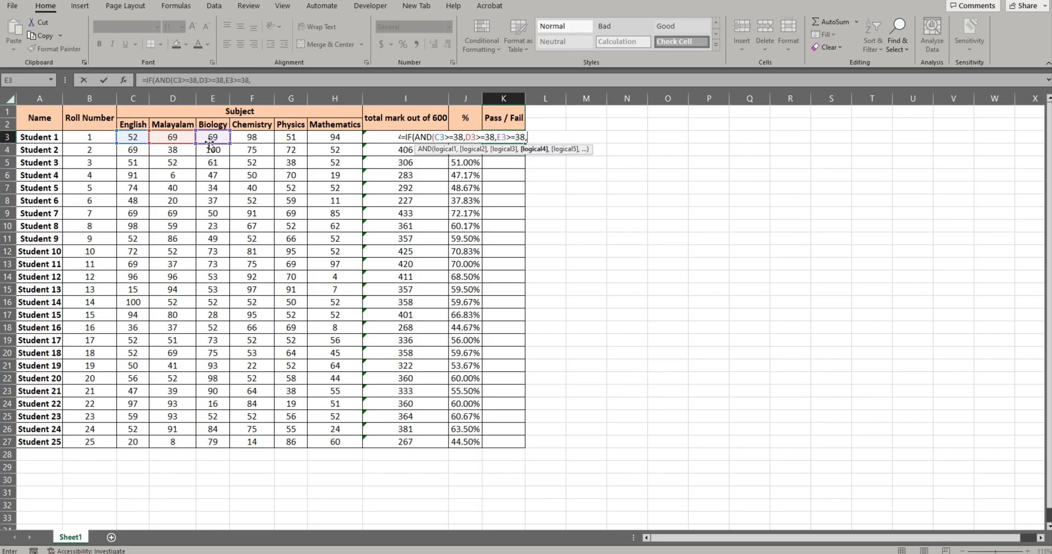
{"action": "left_click", "coordinate": [252, 137]}
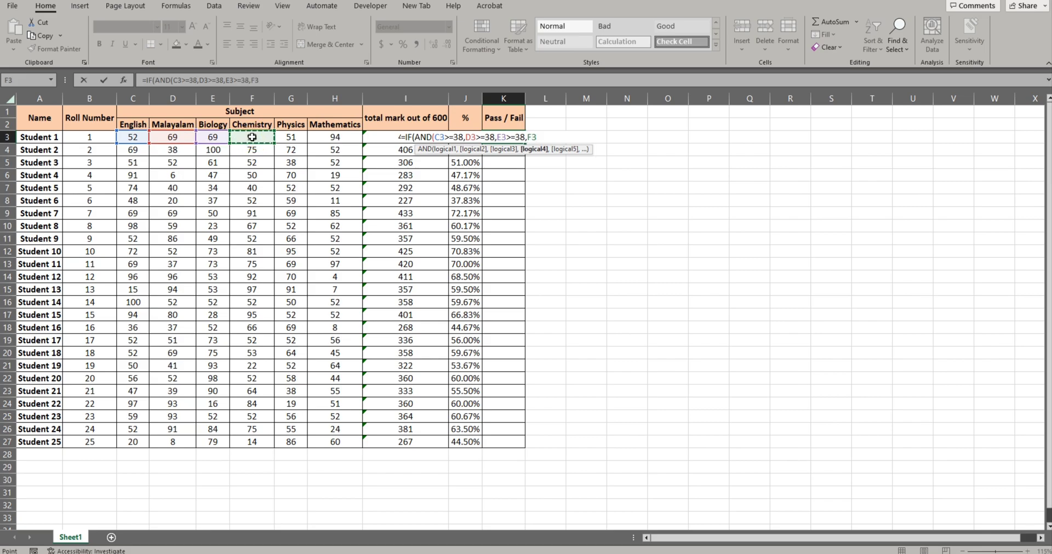
{"action": "type", "text": ">=38,"}
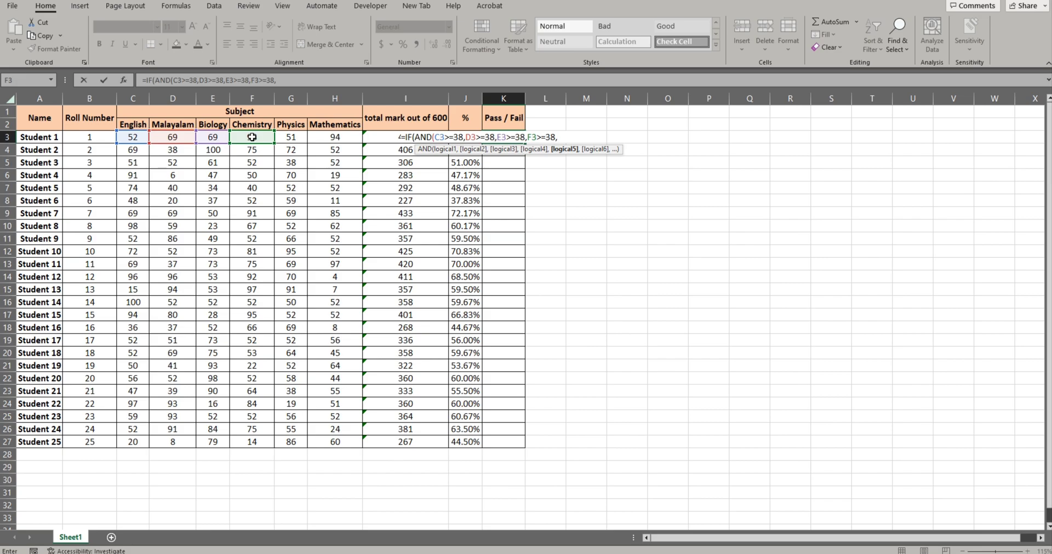
{"action": "left_click", "coordinate": [283, 137]}
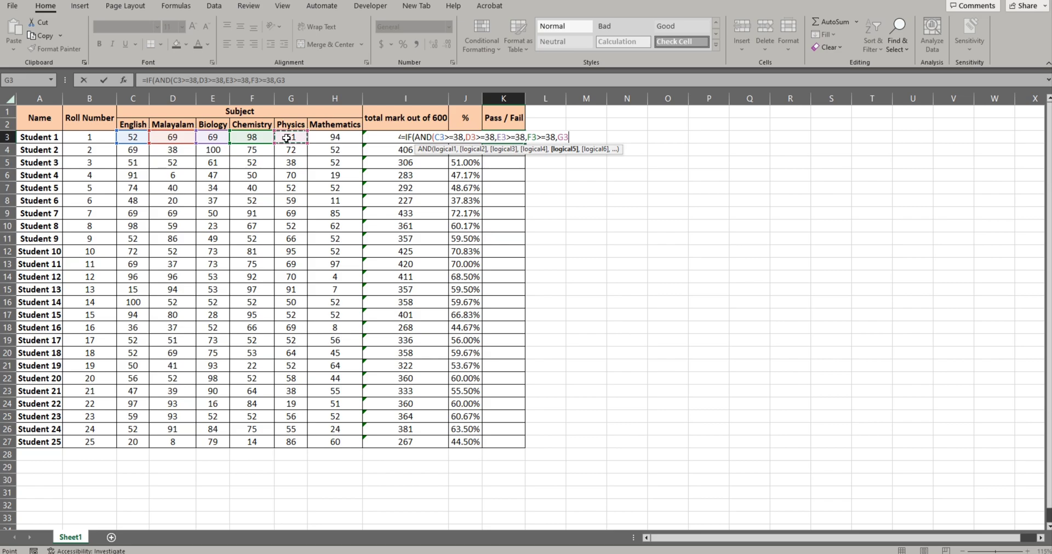
{"action": "type", "text": ">=38,"}
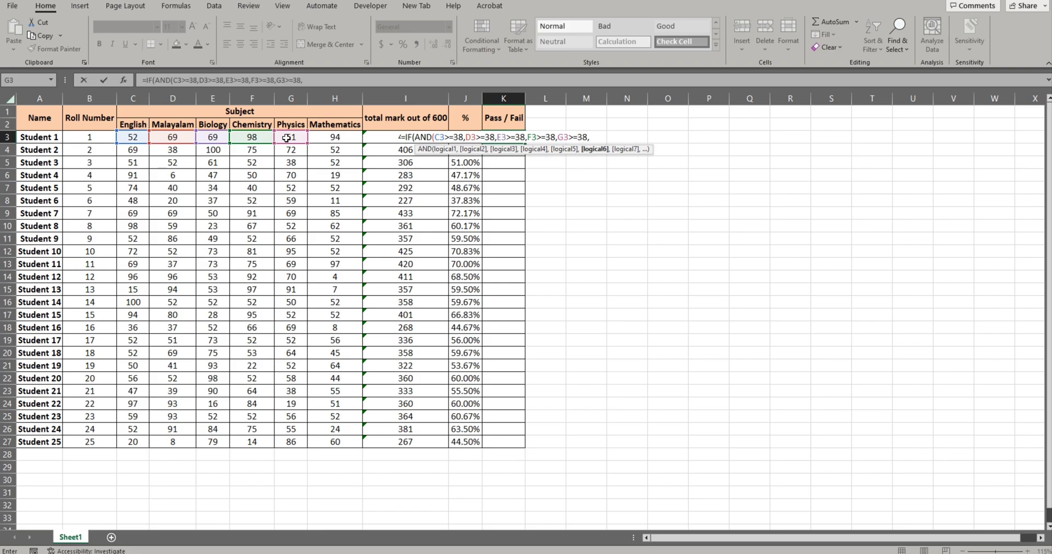
{"action": "left_click", "coordinate": [327, 137]}
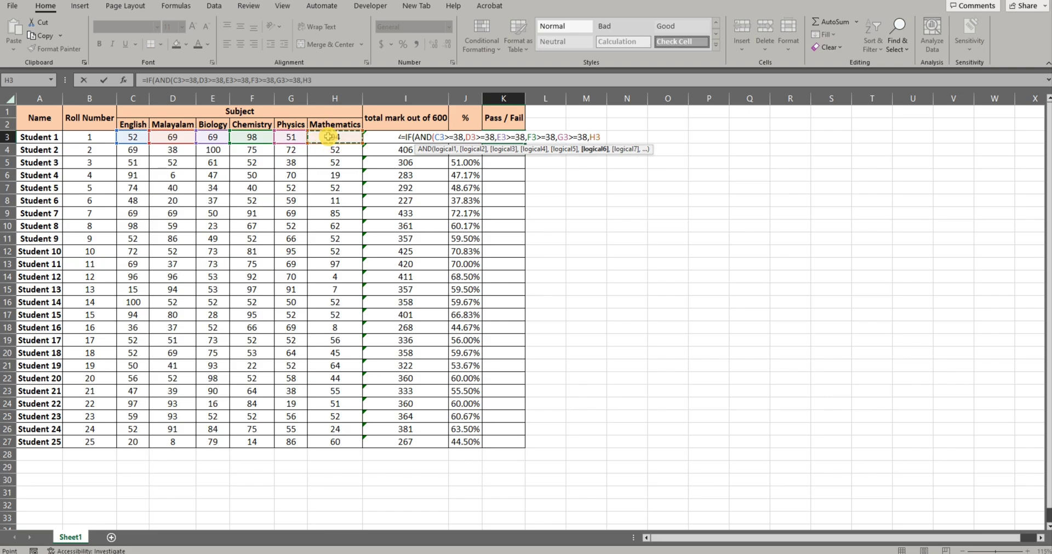
{"action": "type", "text": ">=38"}
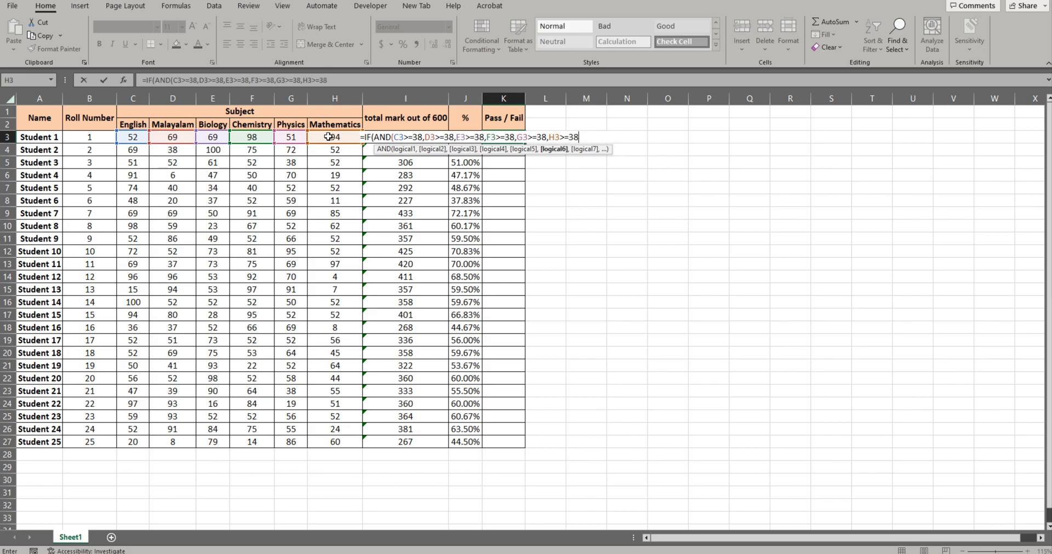
{"action": "type", "text": ")"}
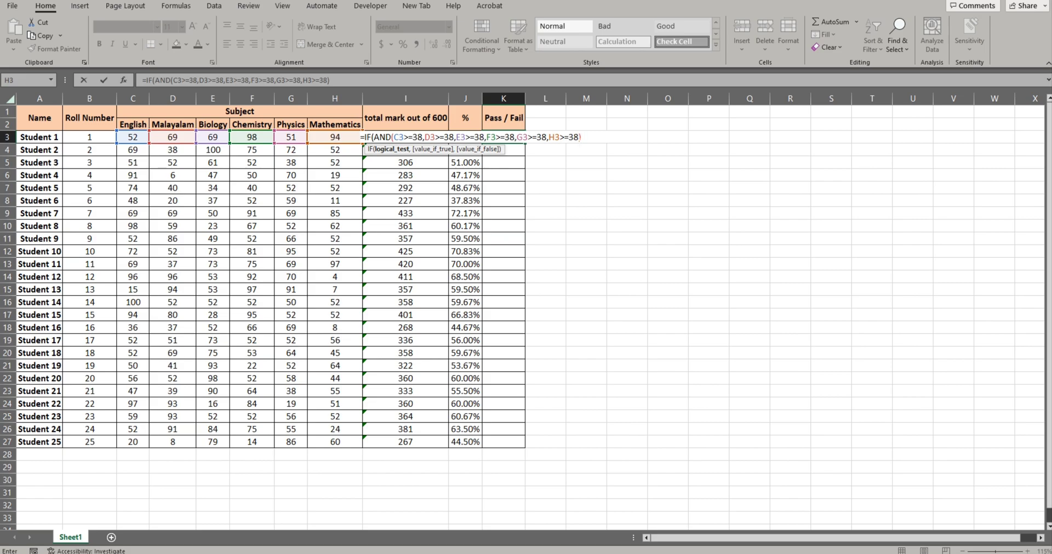
Finish K3's formula with ,"Pass","Fail") and enter it
{"action": "type", "text": ","}
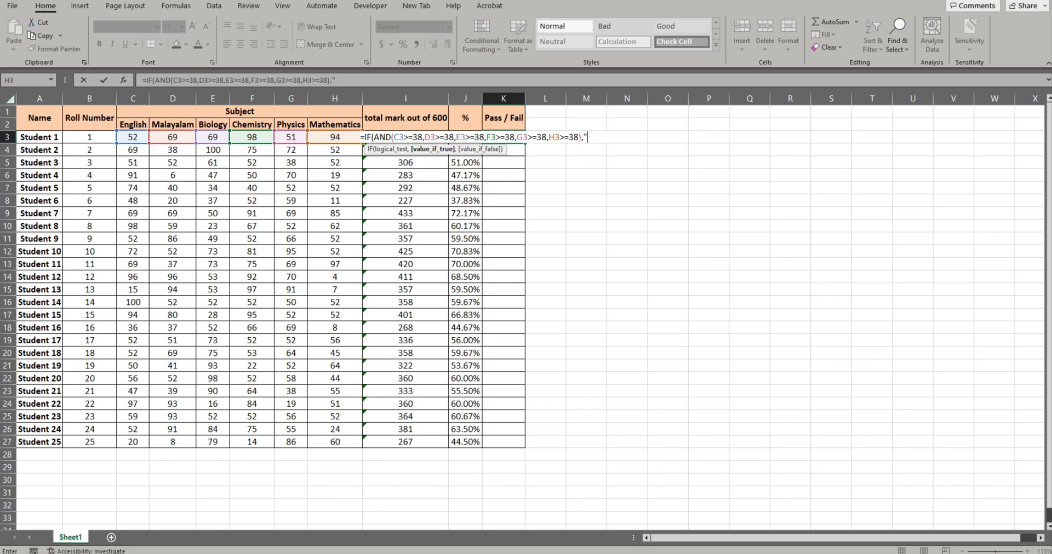
{"action": "type", "text": "\"Pass\","}
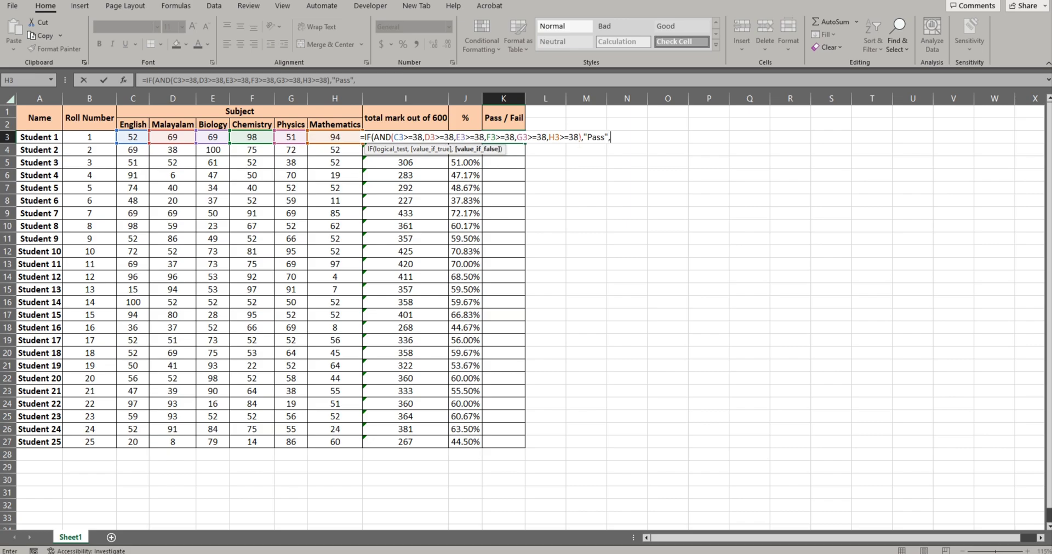
{"action": "type", "text": "\"Fail\")"}
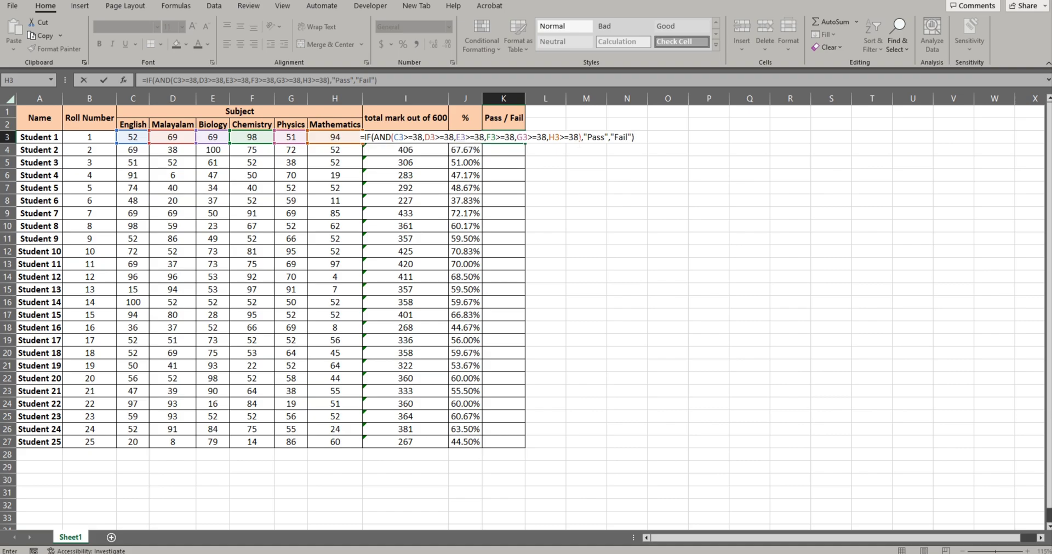
{"action": "key", "text": "Return"}
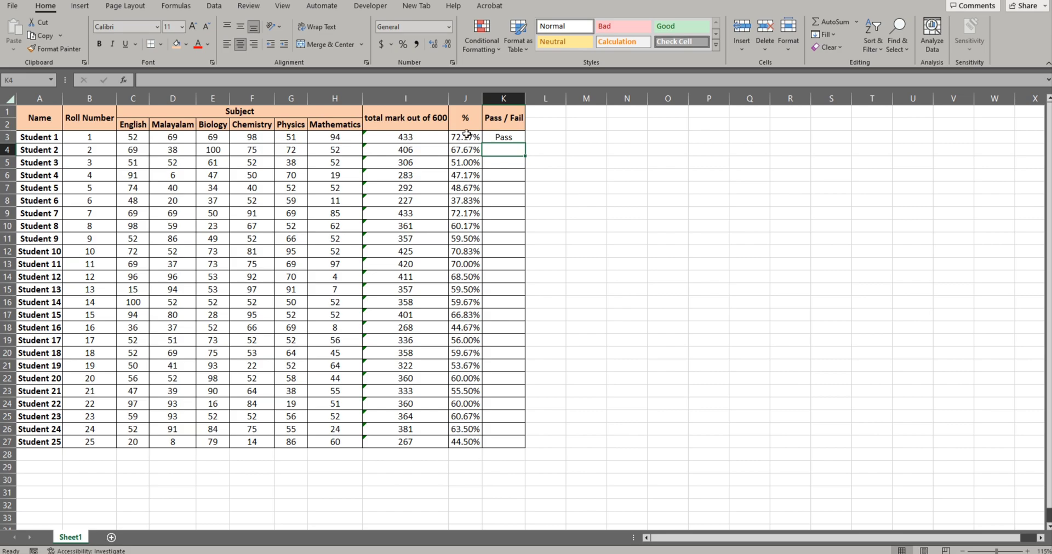
Copy K3's Pass/Fail formula down to K27 using the fill handle
{"action": "left_click", "coordinate": [497, 137]}
{"action": "double_click", "coordinate": [525, 145]}
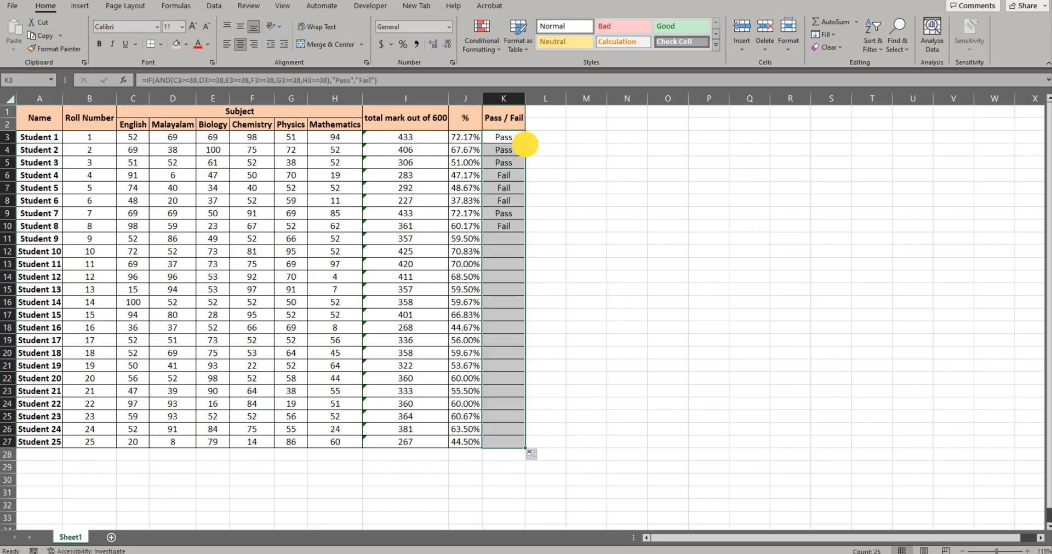
{"action": "left_click_drag", "start_coordinate": [507, 176], "coordinate": [184, 175]}
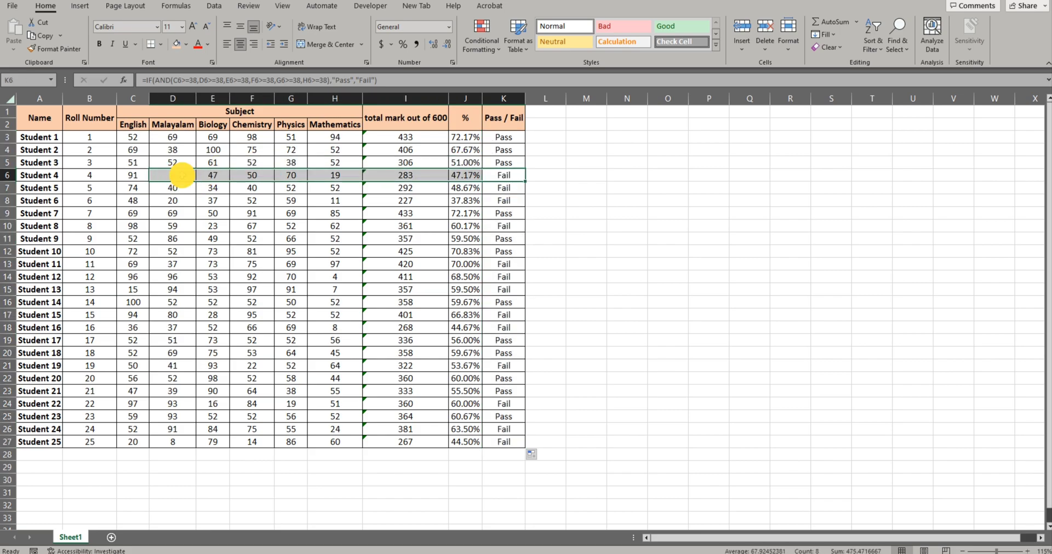
{"action": "left_click", "coordinate": [181, 174]}
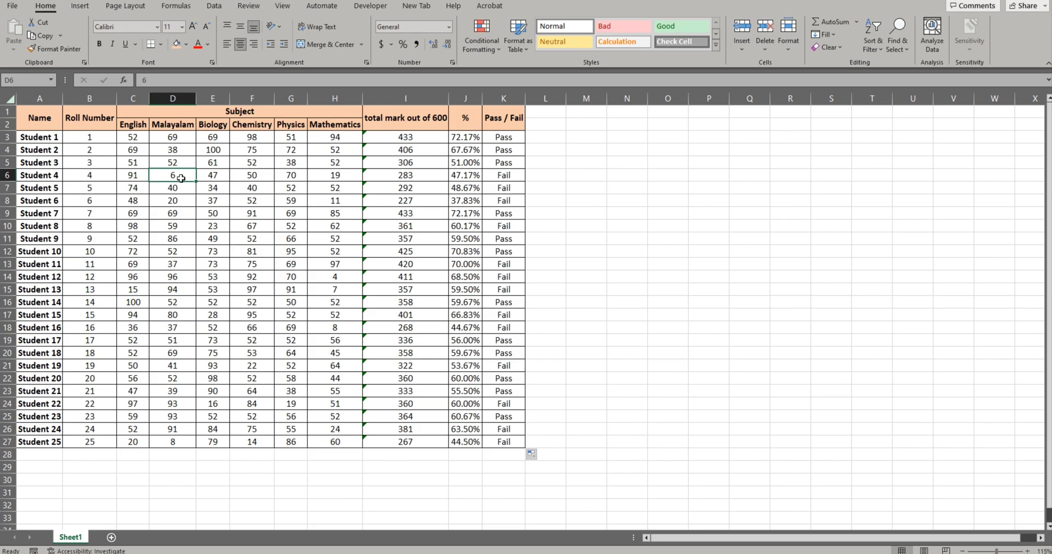
Change Student 4's Malayalam mark to 52 and Mathematics mark to 64
{"action": "type", "text": "52"}
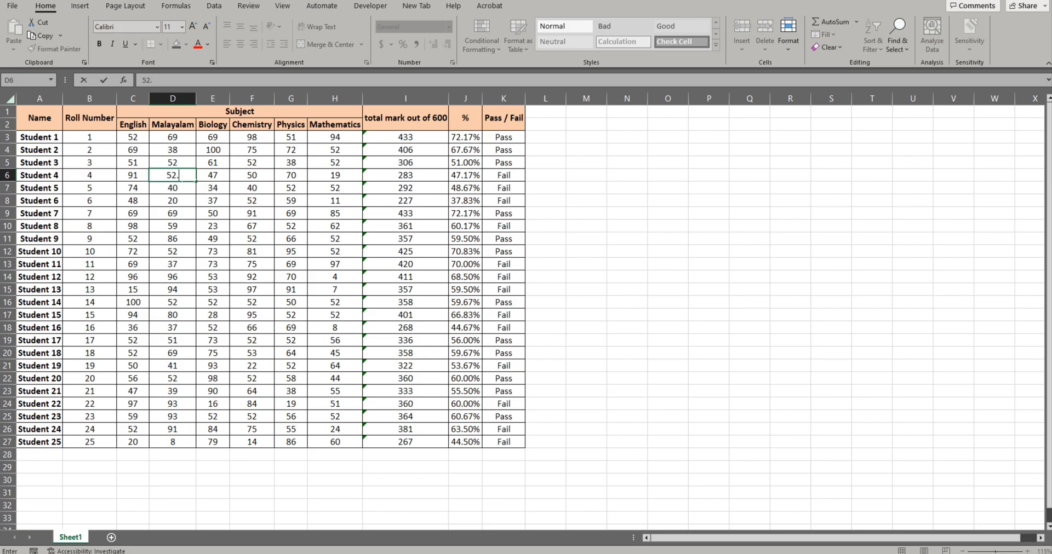
{"action": "key", "text": "Return"}
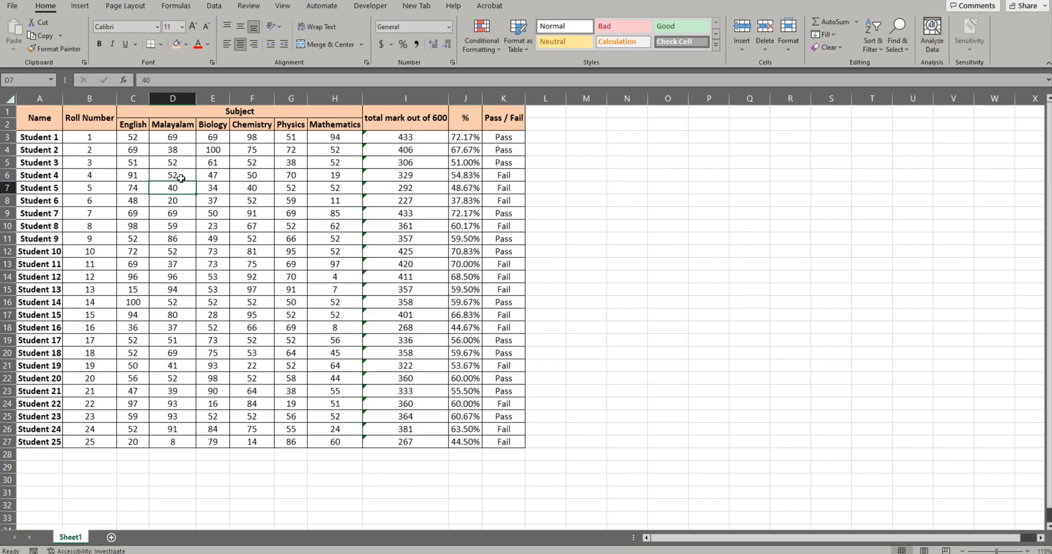
{"action": "left_click", "coordinate": [319, 174]}
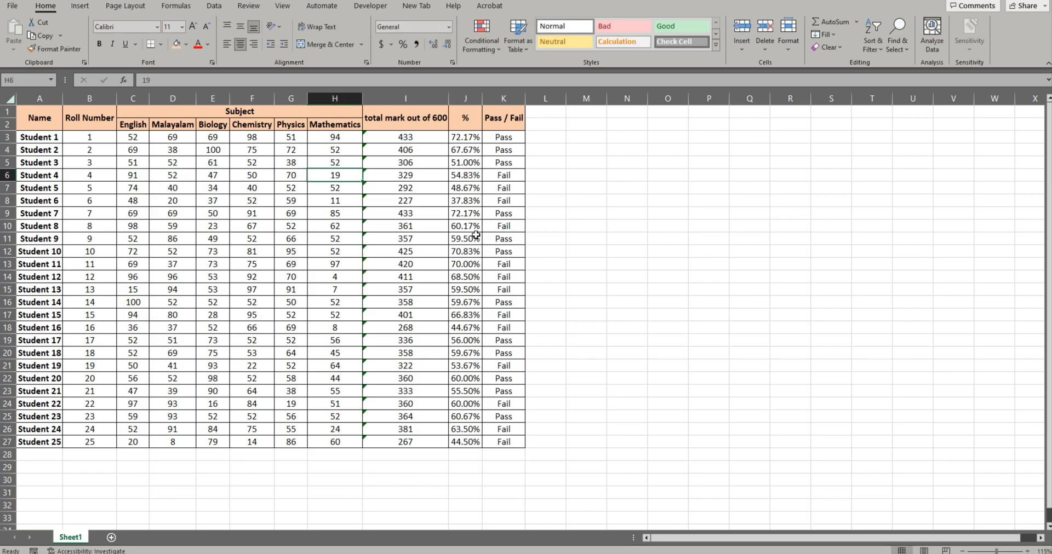
{"action": "type", "text": "64"}
{"action": "key", "text": "Return"}
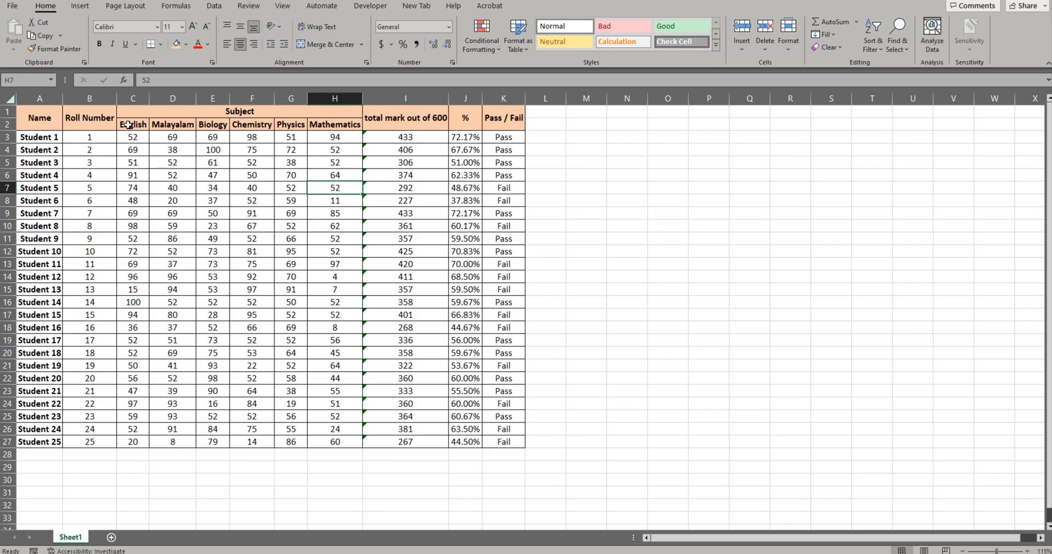
Set Student 1's Physics mark to 1 and confirm the result turns to Fail
{"action": "left_click_drag", "start_coordinate": [128, 125], "coordinate": [335, 125]}
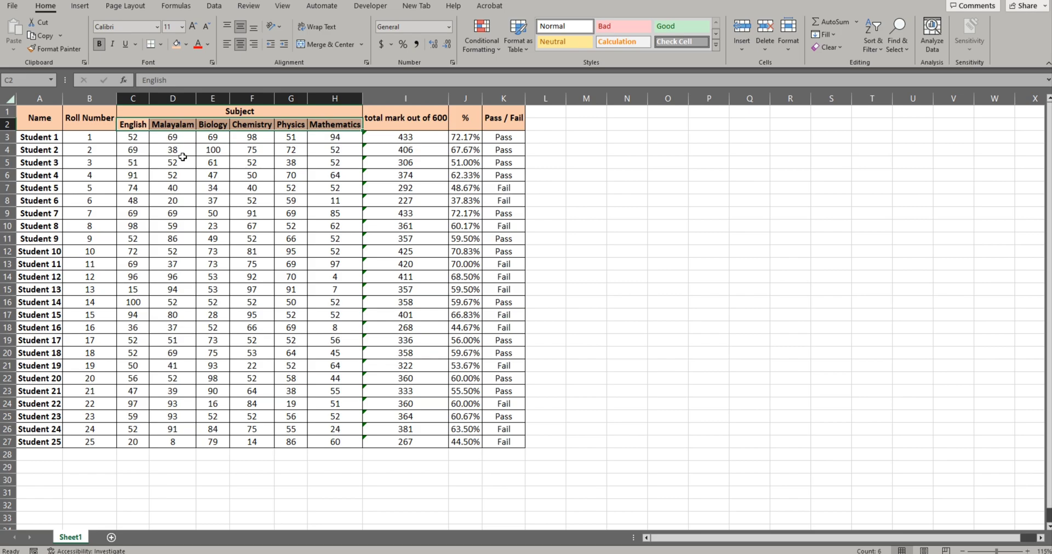
{"action": "left_click", "coordinate": [504, 136]}
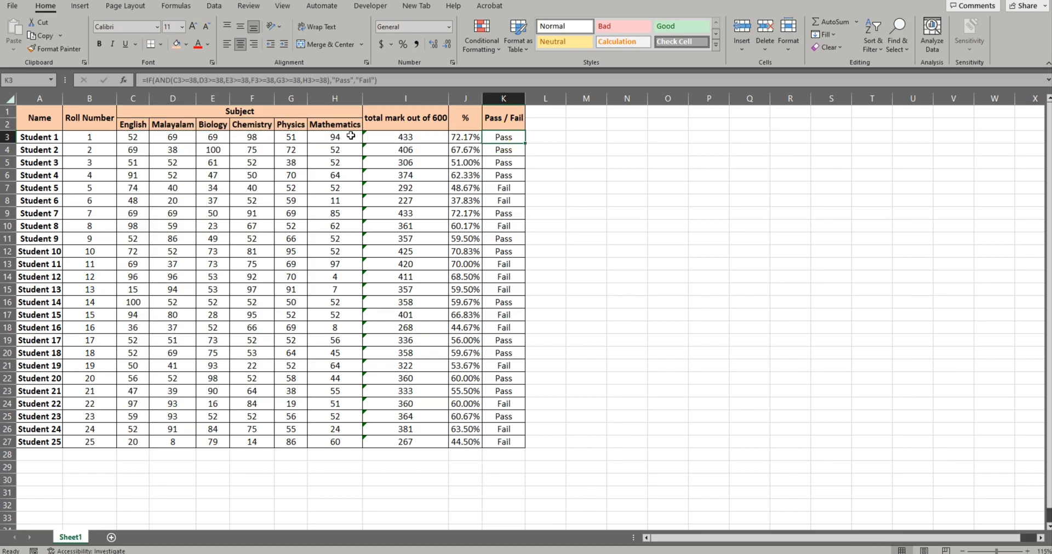
{"action": "left_click", "coordinate": [286, 139]}
{"action": "type", "text": "1"}
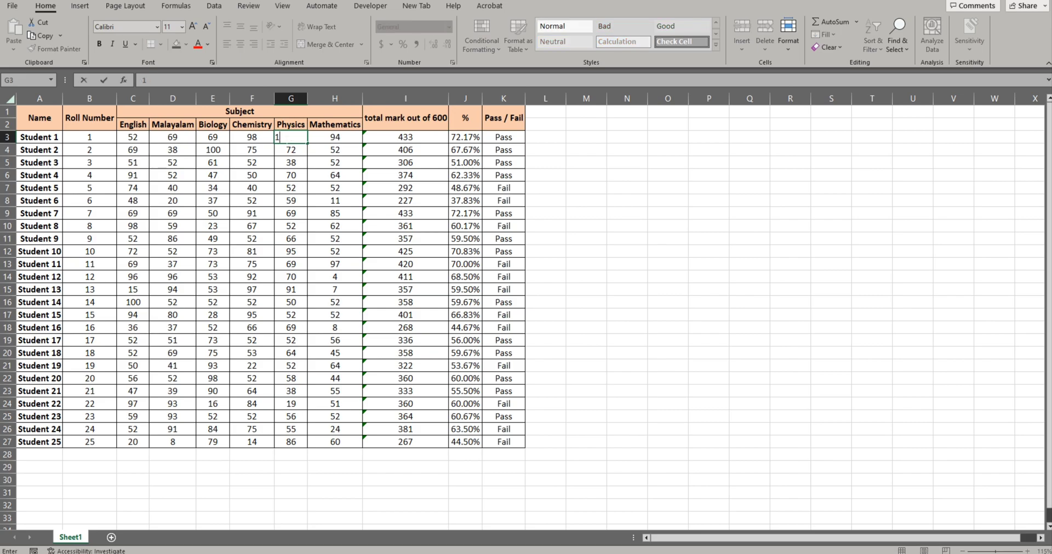
{"action": "key", "text": "Return"}
{"action": "left_click", "coordinate": [300, 136]}
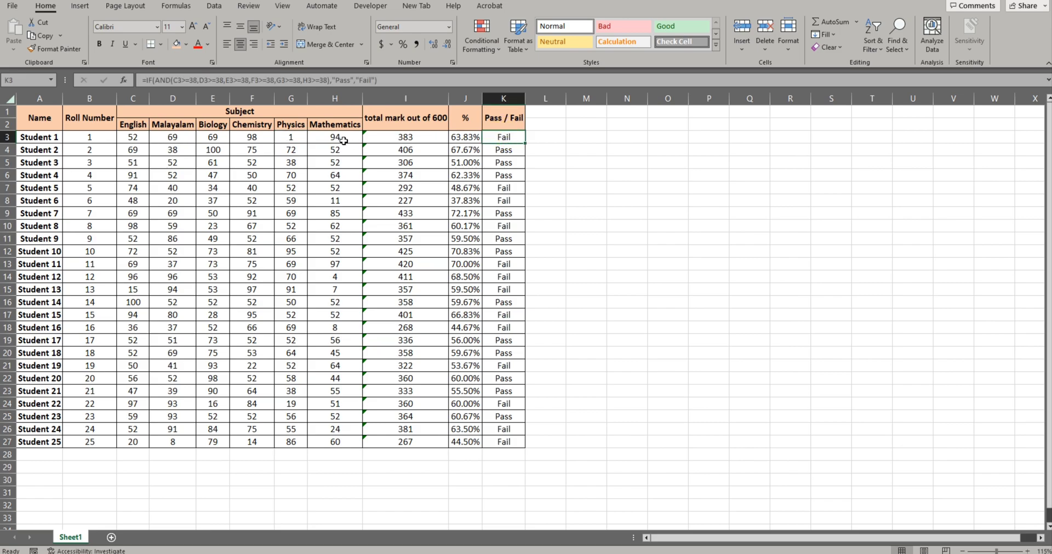
{"action": "left_click_drag", "start_coordinate": [335, 136], "coordinate": [169, 144]}
{"action": "left_click", "coordinate": [284, 135]}
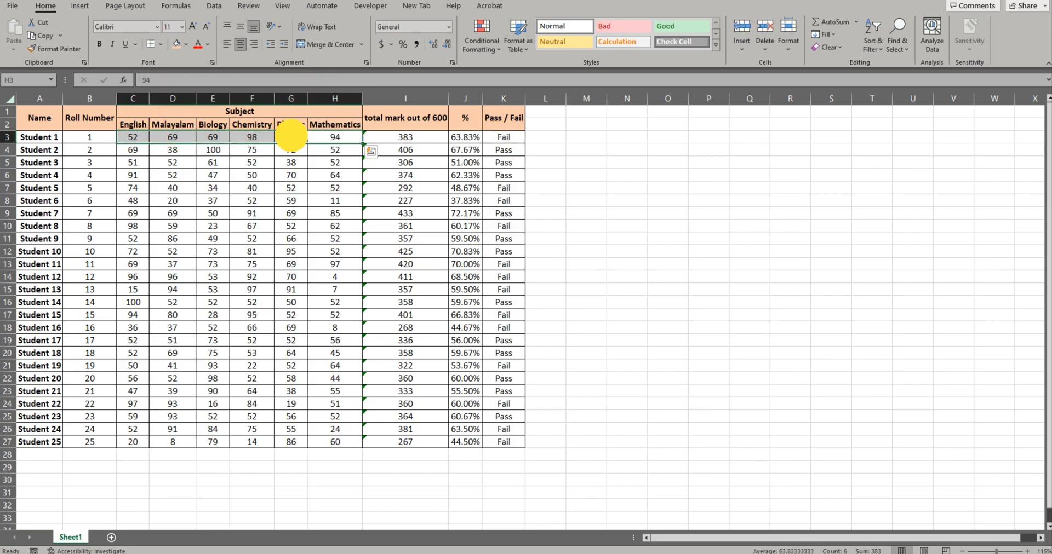
{"action": "left_click", "coordinate": [508, 203]}
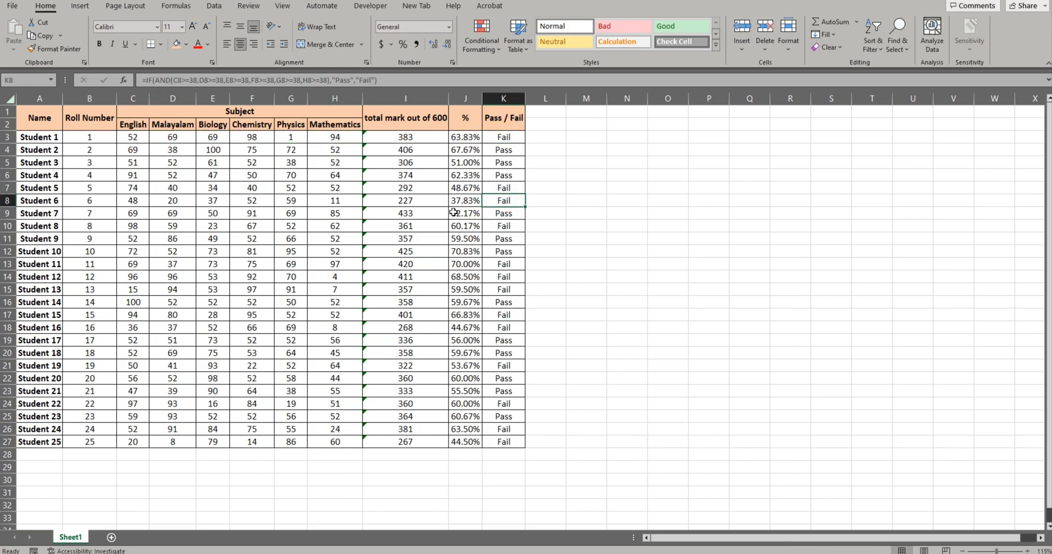
Add a Less Than 38 rule on C3:H27 with Light Red Fill and Dark Red Text
{"action": "left_click_drag", "start_coordinate": [131, 137], "coordinate": [335, 443]}
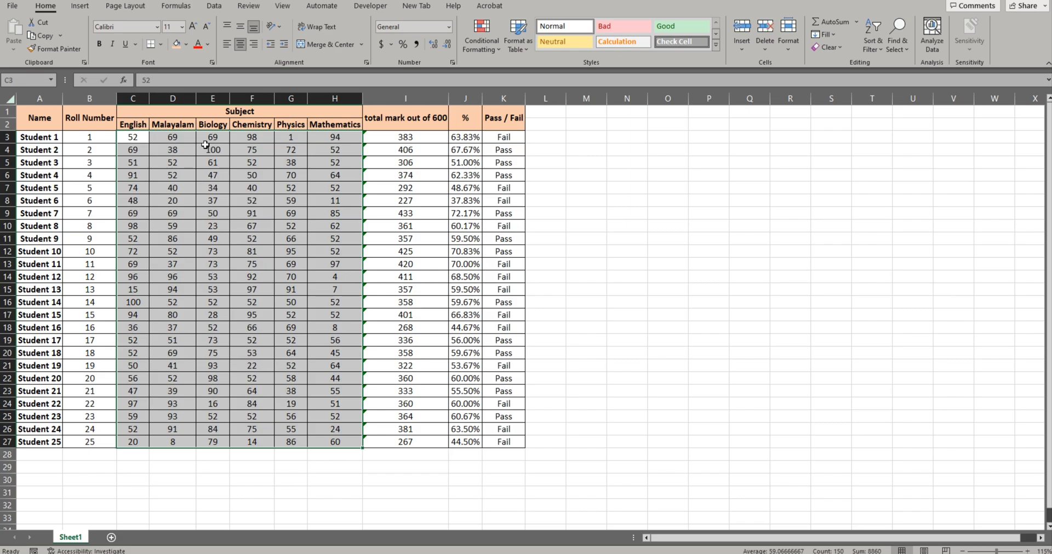
{"action": "left_click", "coordinate": [490, 57]}
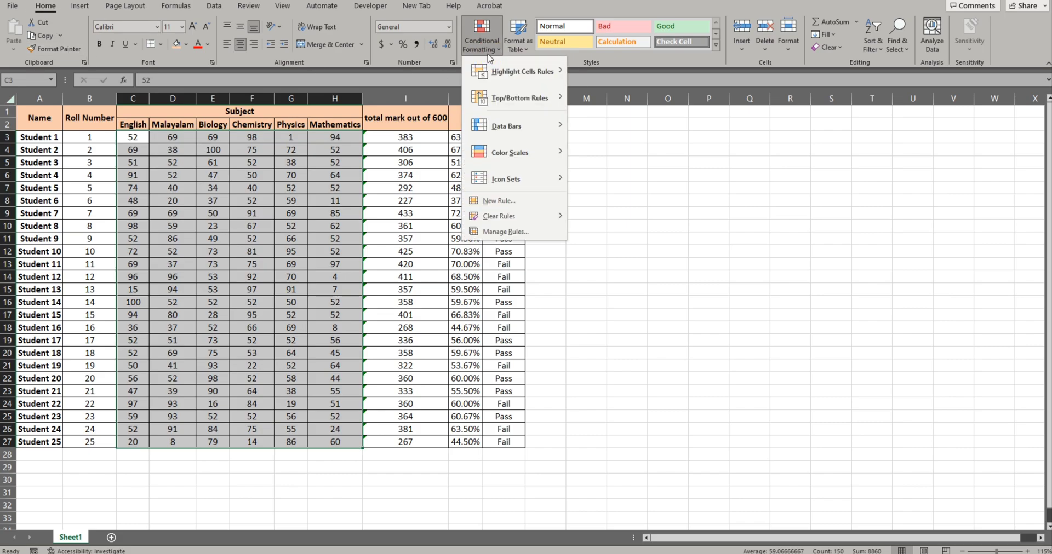
{"action": "mouse_move", "coordinate": [504, 75]}
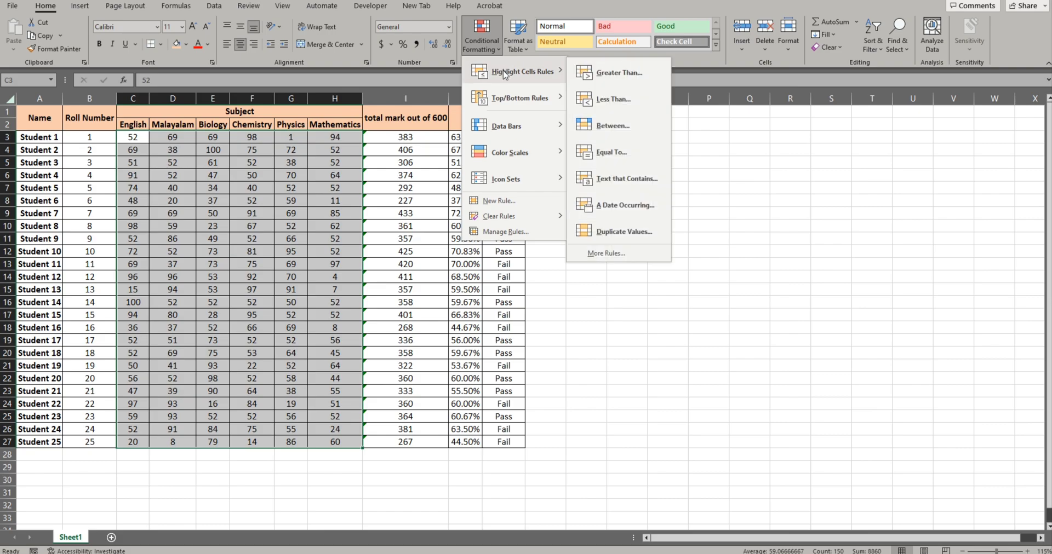
{"action": "left_click", "coordinate": [622, 99]}
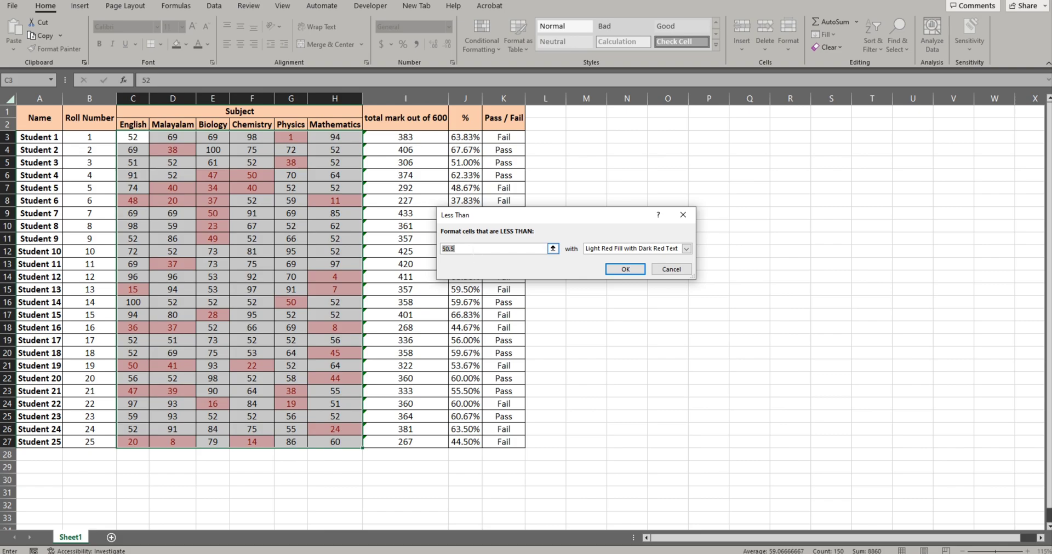
{"action": "key", "text": "BackSpace"}
{"action": "type", "text": "38"}
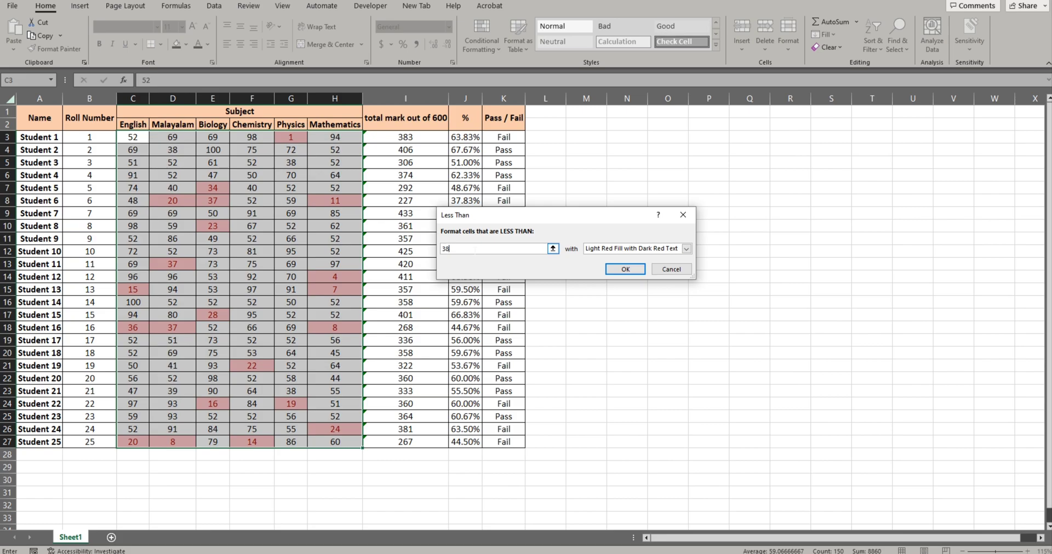
{"action": "left_click", "coordinate": [625, 268]}
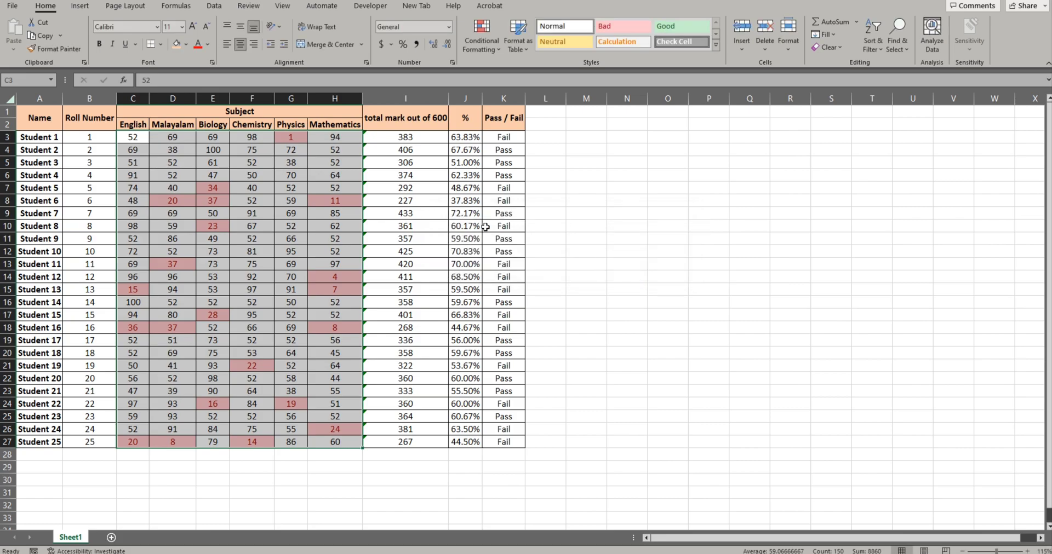
Add an Equal To 'Fail' rule on K3:K27 with Light Red Fill and Dark Red Text
{"action": "left_click", "coordinate": [508, 138]}
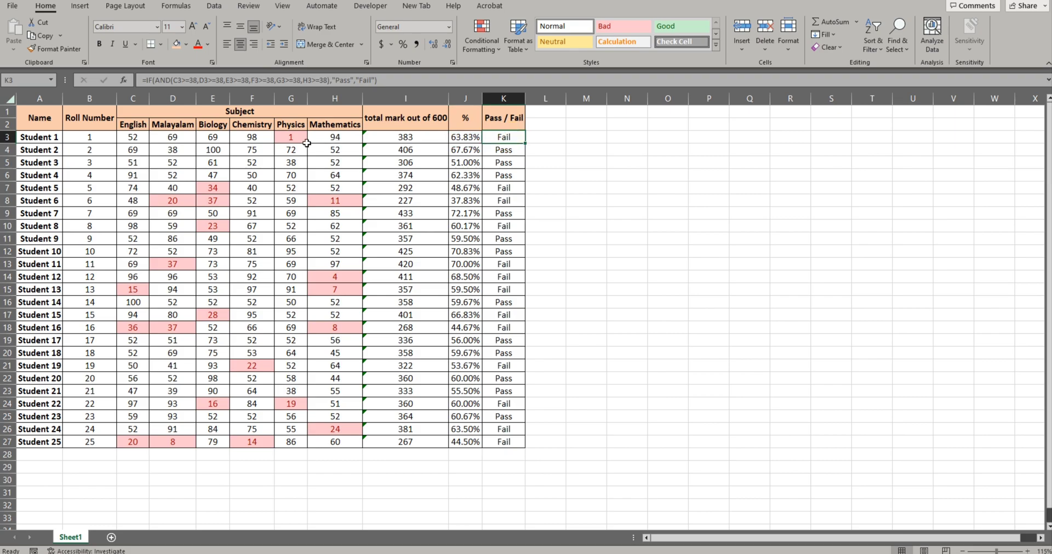
{"action": "left_click", "coordinate": [286, 137]}
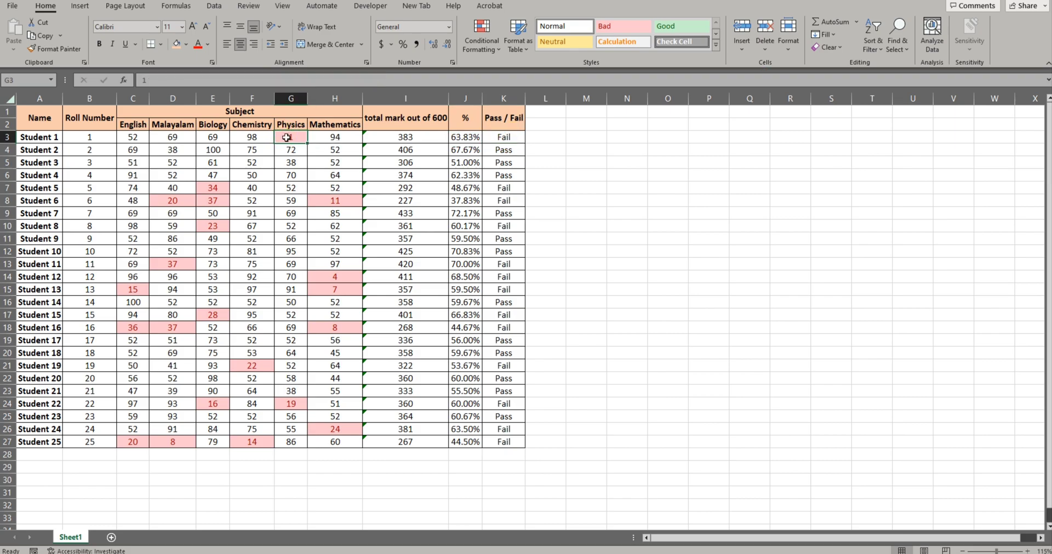
{"action": "left_click", "coordinate": [506, 189]}
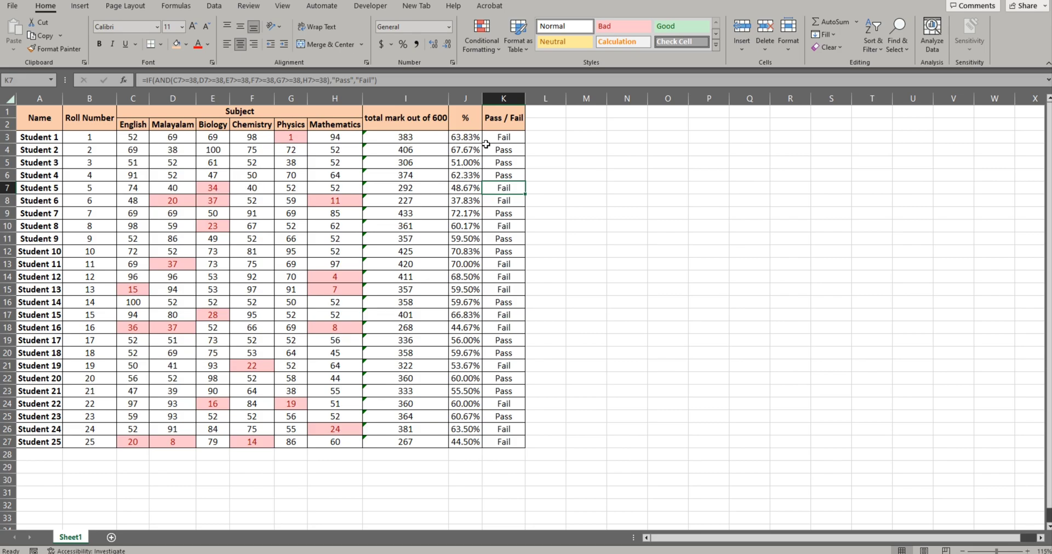
{"action": "left_click_drag", "start_coordinate": [490, 139], "coordinate": [509, 435]}
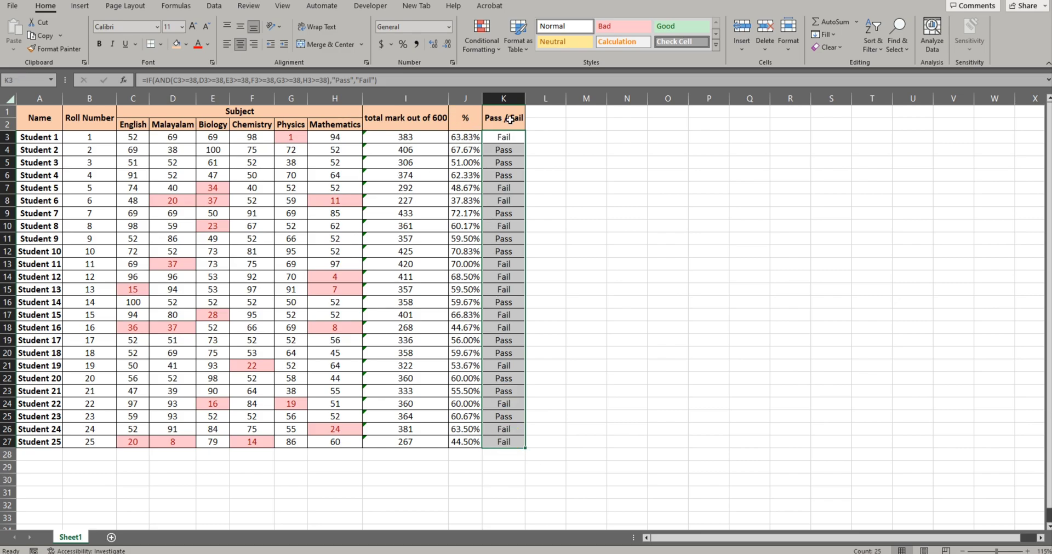
{"action": "left_click_drag", "start_coordinate": [504, 137], "coordinate": [507, 438]}
{"action": "left_click", "coordinate": [486, 48]}
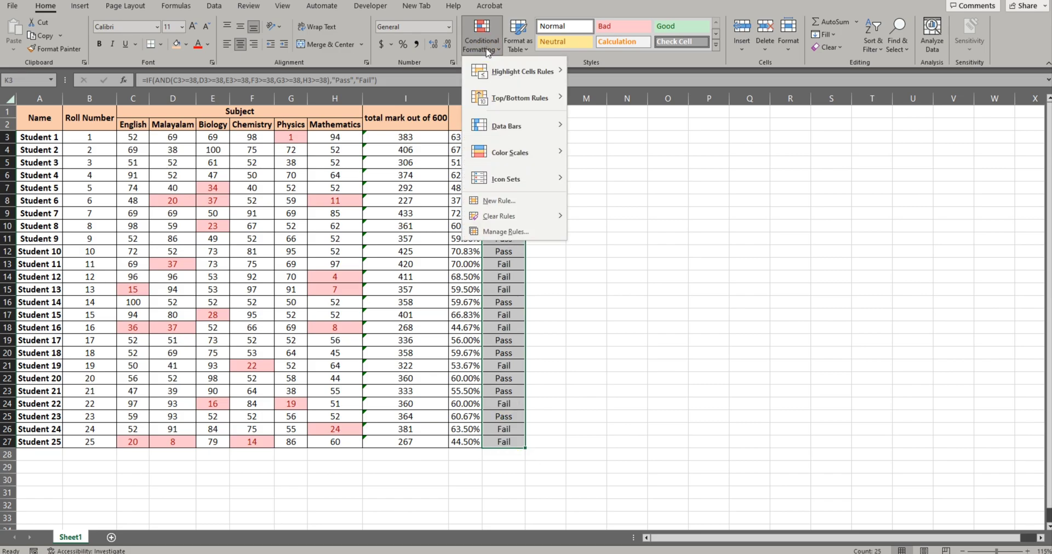
{"action": "mouse_move", "coordinate": [518, 70]}
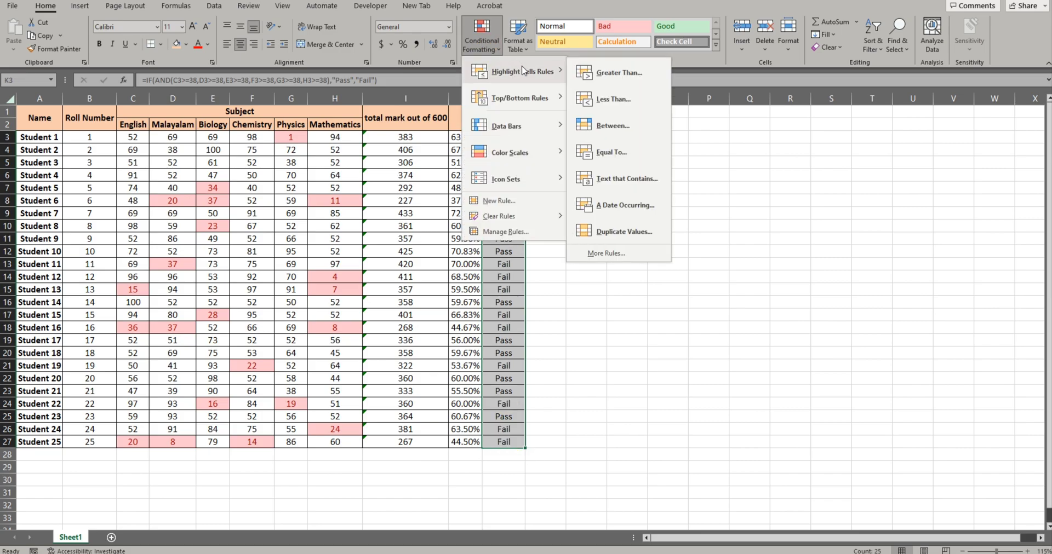
{"action": "left_click", "coordinate": [614, 153]}
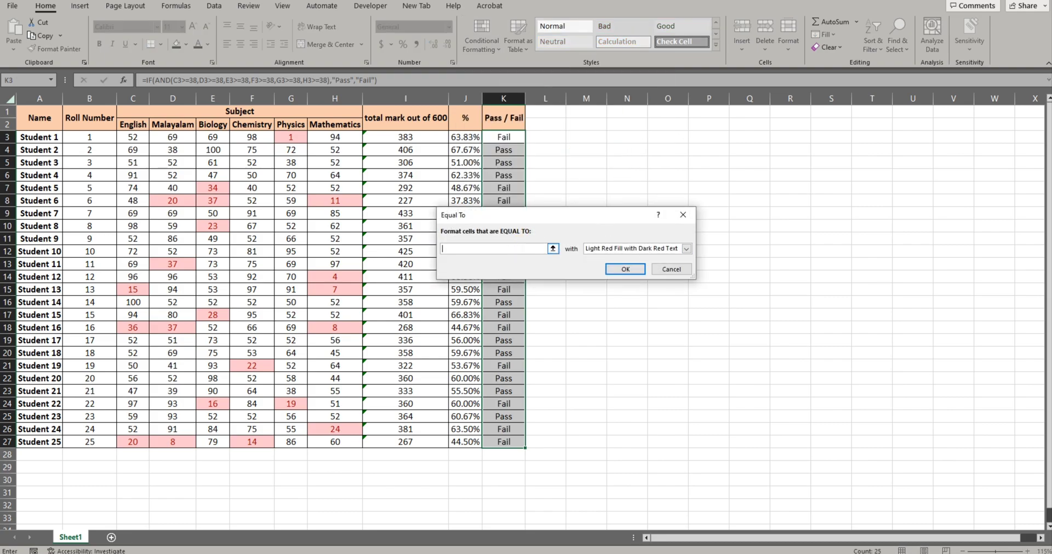
{"action": "type", "text": "Fail"}
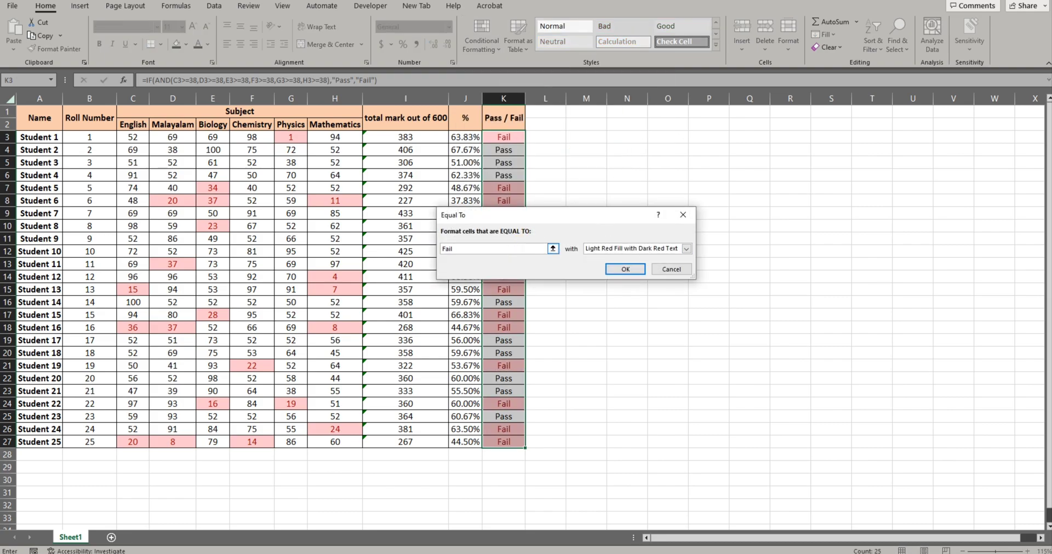
{"action": "left_click", "coordinate": [625, 269]}
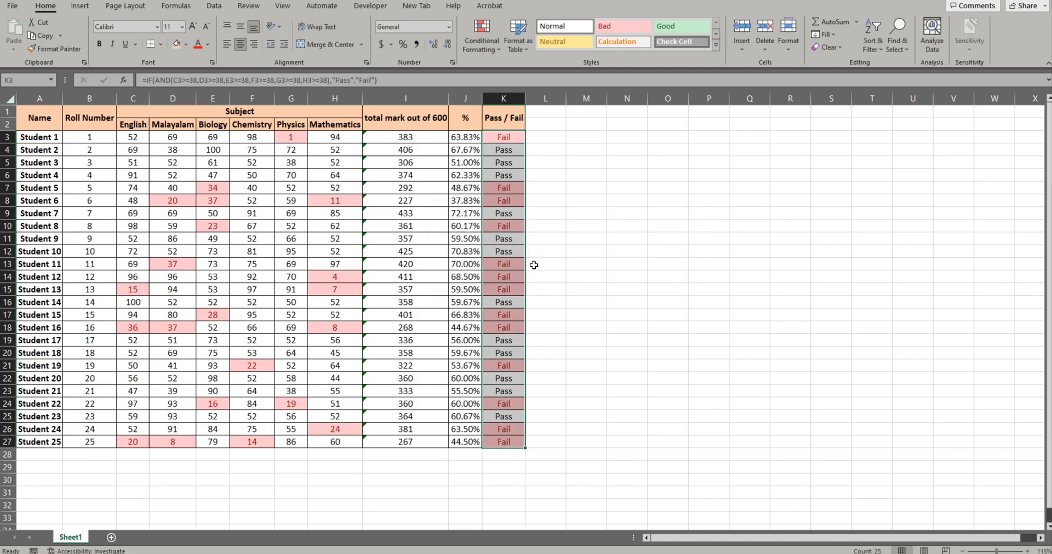
{"action": "left_click", "coordinate": [496, 200]}
Add an Equal To 'Pass' rule on K3:K27 with Green Fill and Dark Green Text
{"action": "left_click", "coordinate": [498, 228]}
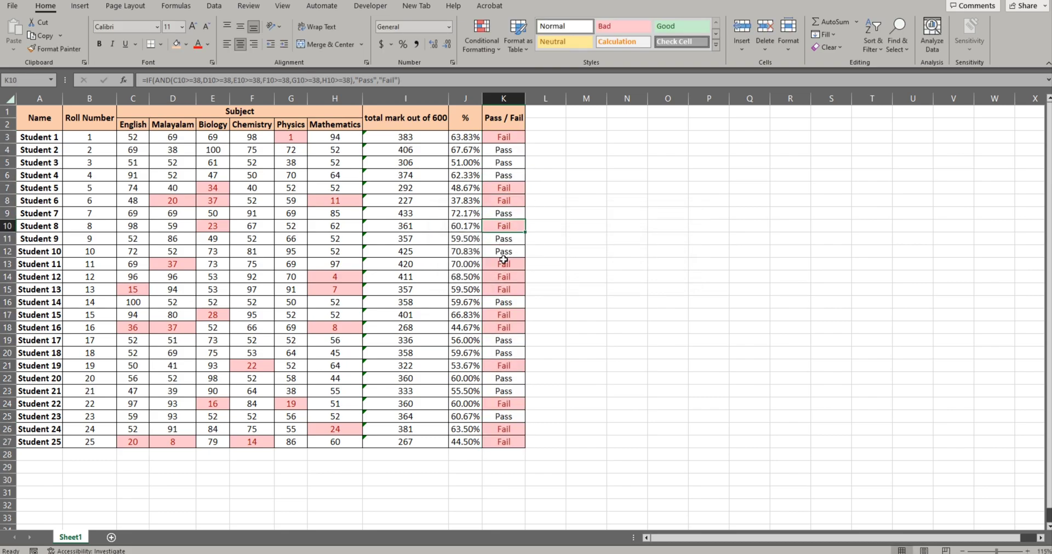
{"action": "left_click_drag", "start_coordinate": [496, 136], "coordinate": [503, 438]}
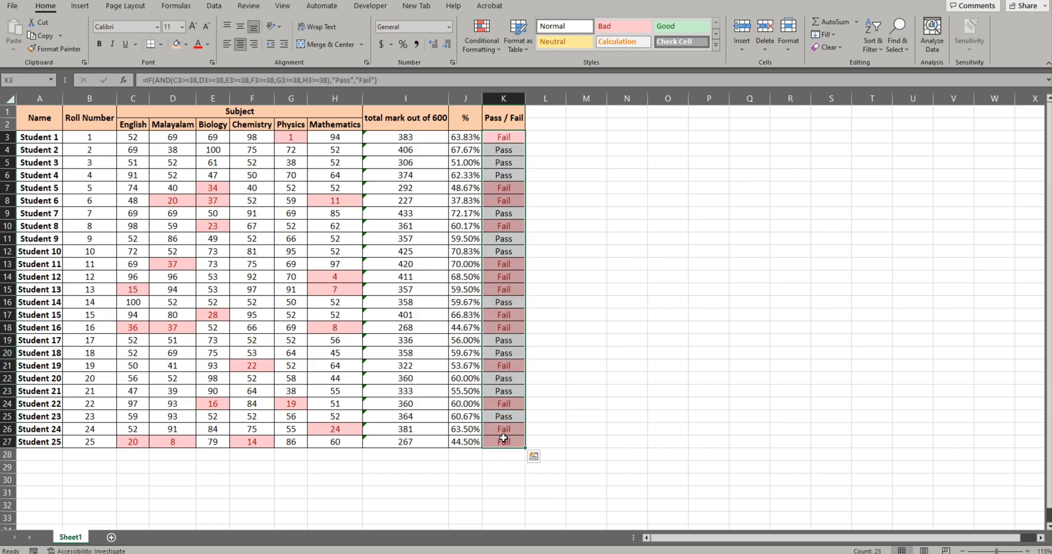
{"action": "left_click", "coordinate": [481, 49]}
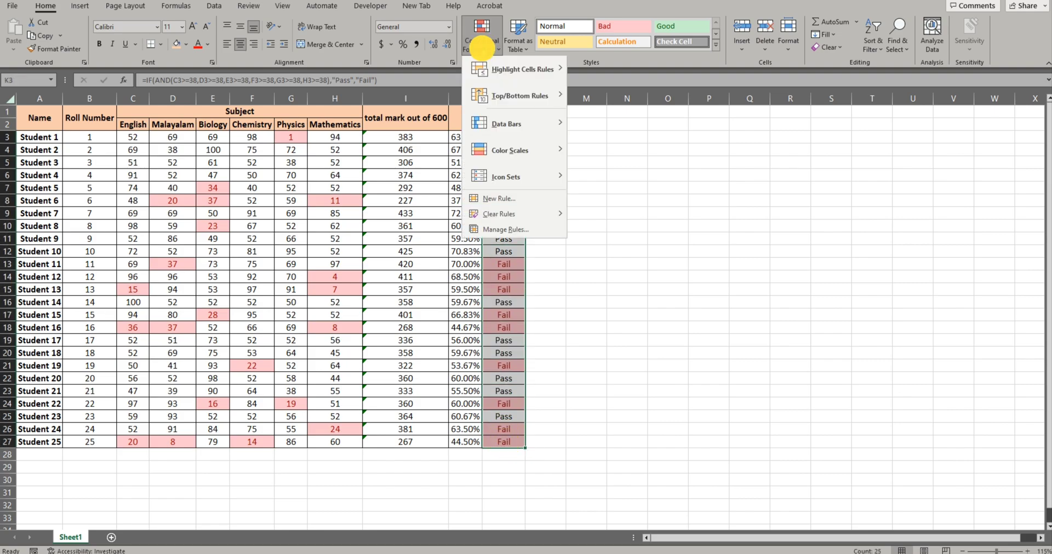
{"action": "mouse_move", "coordinate": [520, 69]}
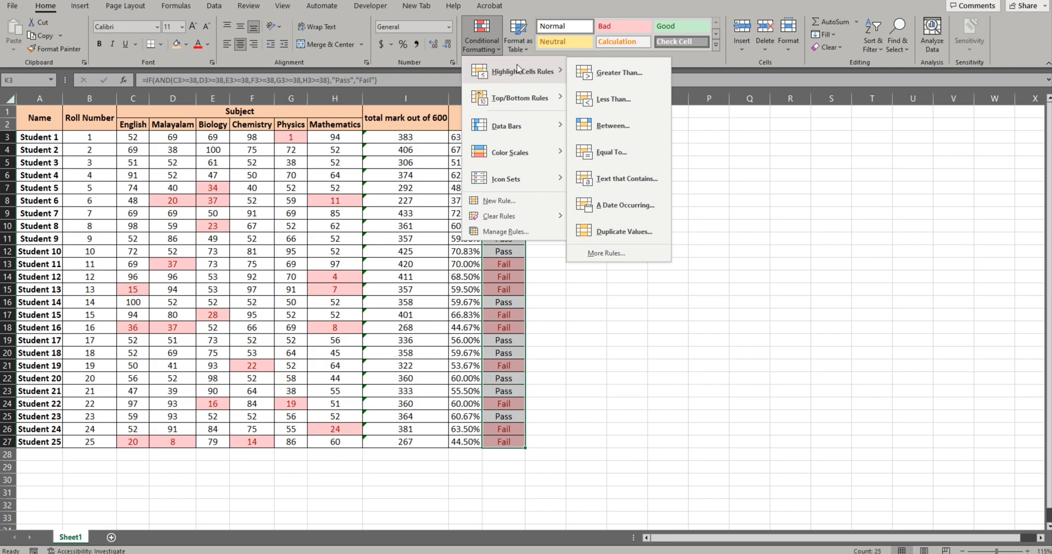
{"action": "left_click", "coordinate": [628, 148]}
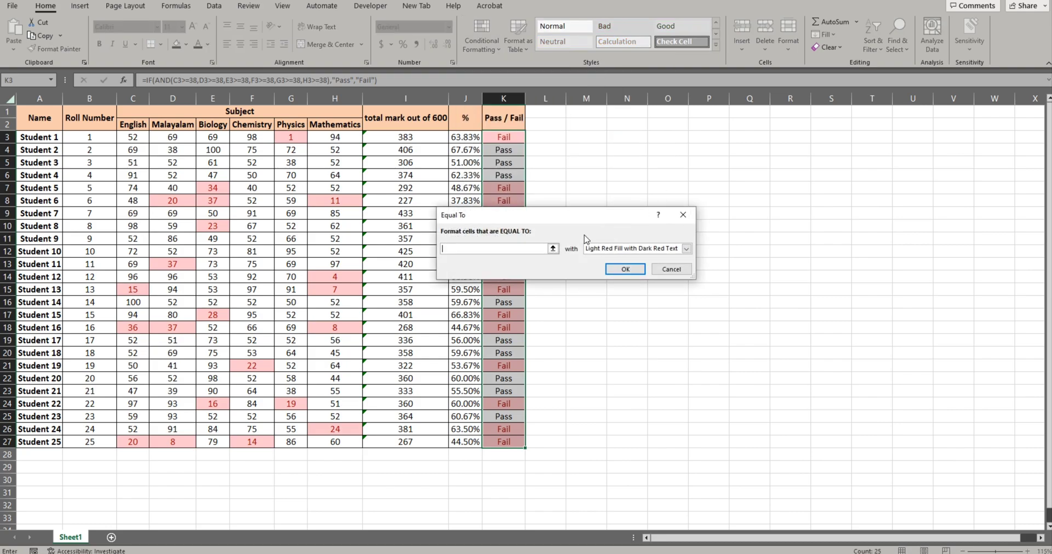
{"action": "type", "text": "Pass"}
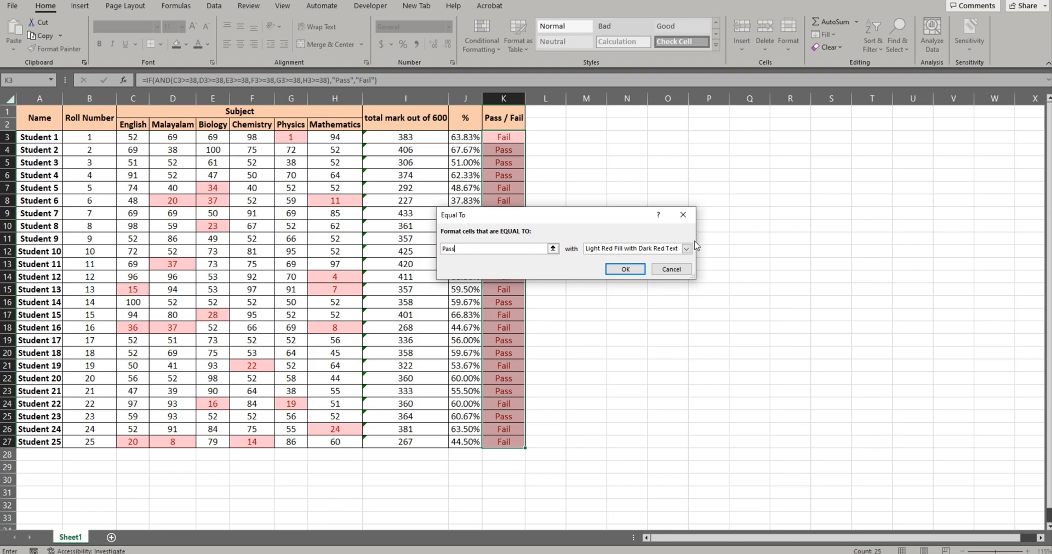
{"action": "left_click", "coordinate": [686, 249]}
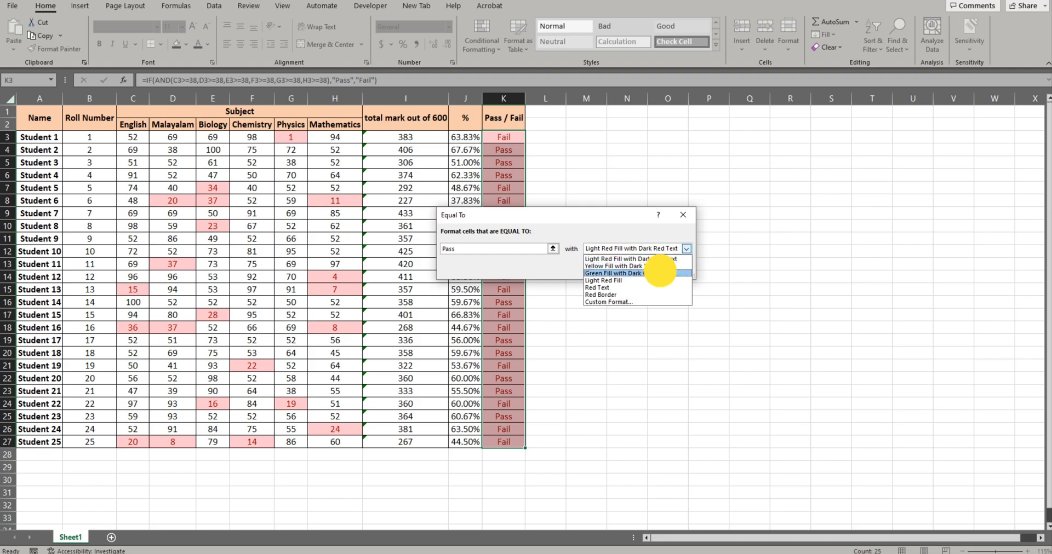
{"action": "left_click", "coordinate": [660, 273]}
{"action": "left_click", "coordinate": [616, 268]}
{"action": "left_click", "coordinate": [567, 148]}
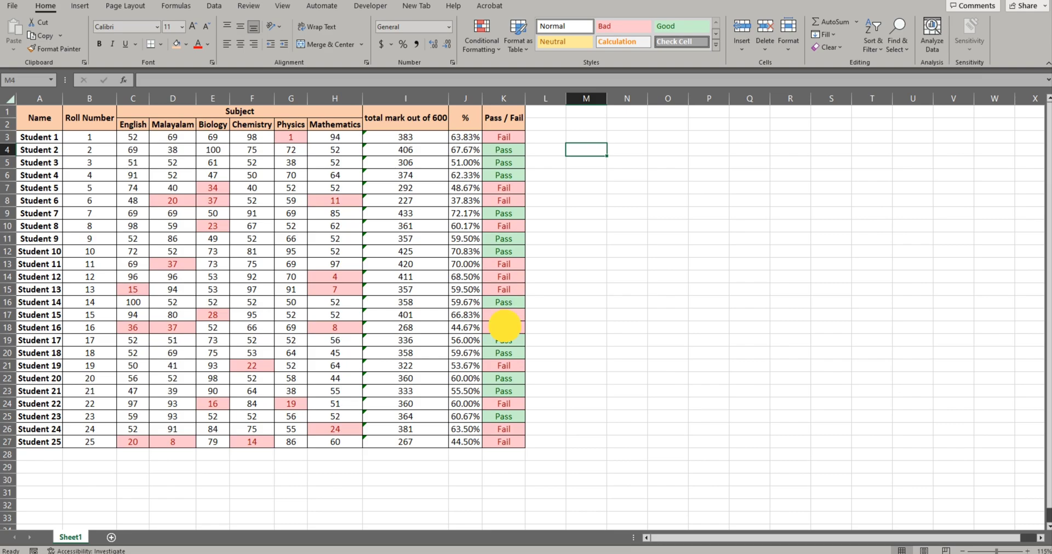
{"action": "left_click", "coordinate": [503, 327]}
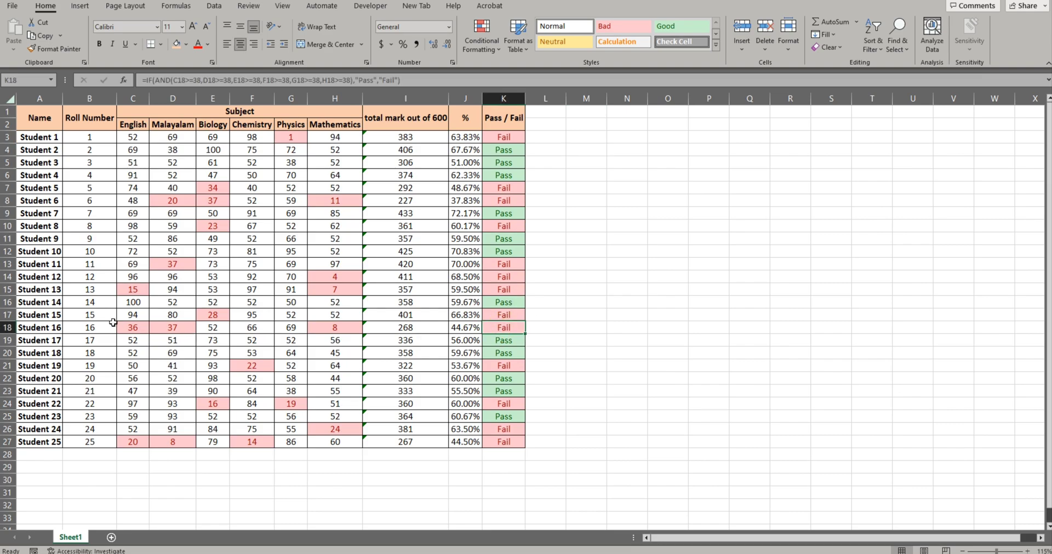
{"action": "left_click", "coordinate": [132, 327]}
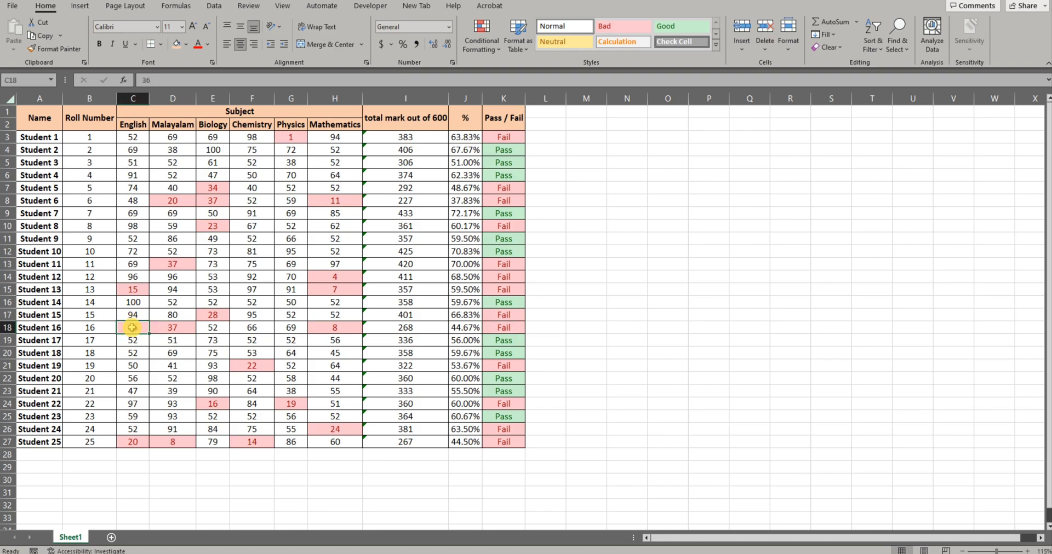
{"action": "left_click", "coordinate": [171, 329]}
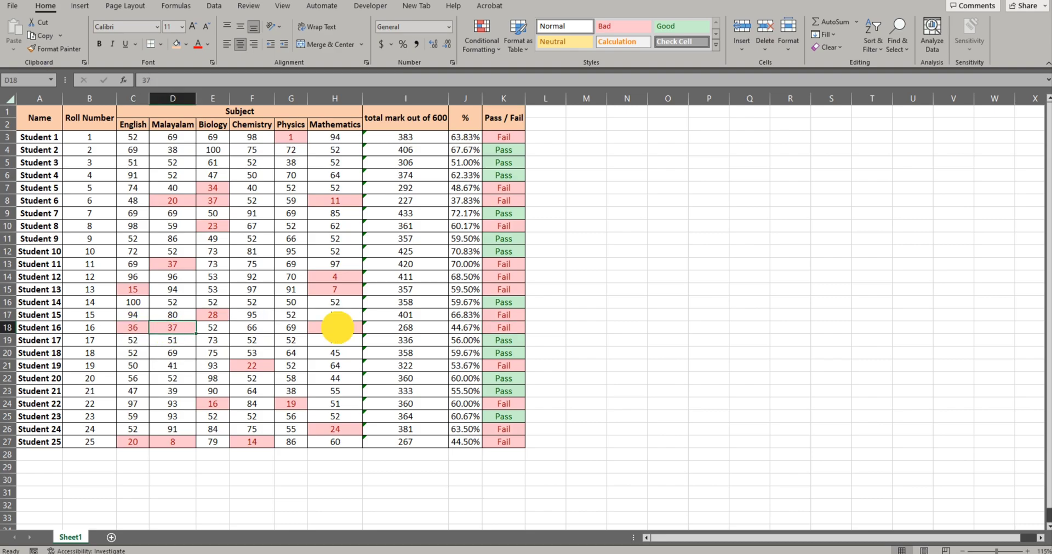
{"action": "left_click", "coordinate": [335, 328]}
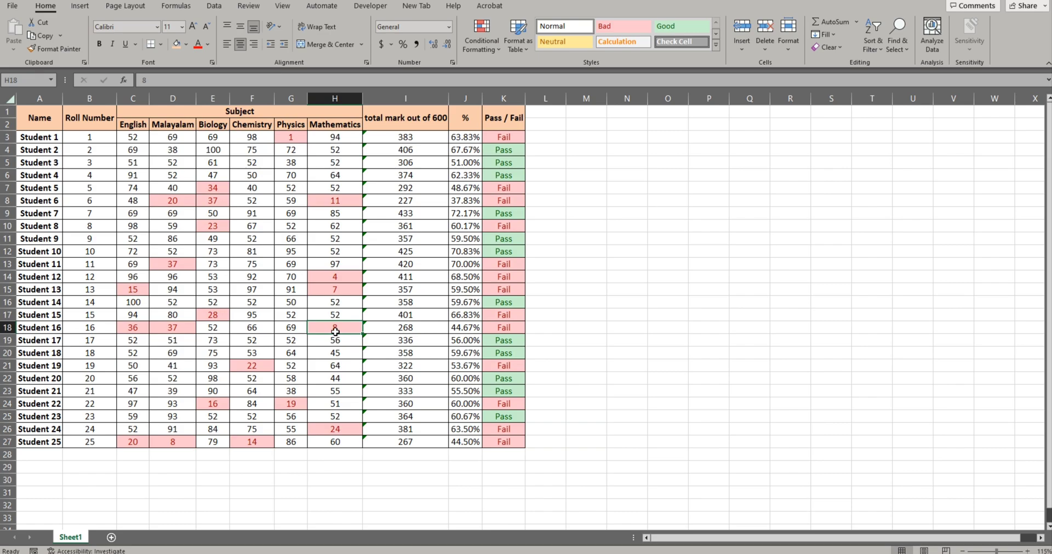